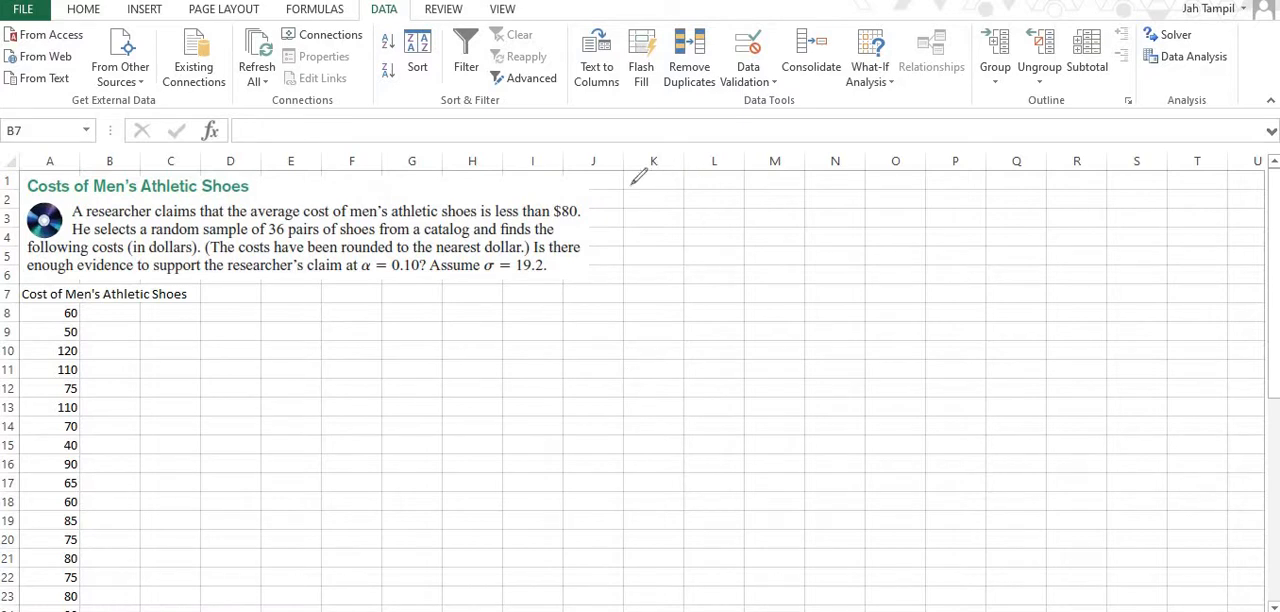
# Handwrite the heading "Step 1:" beside the problem text with the labels H0 and Ha beneath it.
pyautogui.moveTo(652, 197)
pyautogui.mouseDown()
pyautogui.moveTo(640, 222)
pyautogui.moveTo(657, 206)
pyautogui.moveTo(714, 214)
pyautogui.moveTo(729, 200)
pyautogui.moveTo(677, 263)
pyautogui.moveTo(713, 254)
pyautogui.mouseUp()
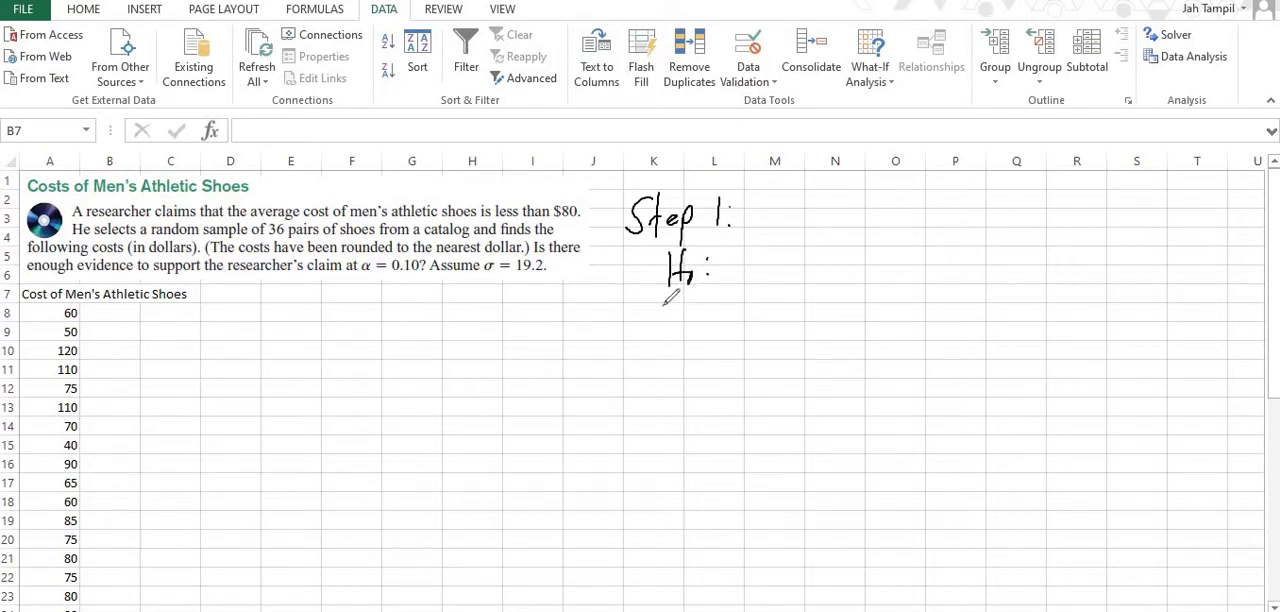
pyautogui.moveTo(664, 302)
pyautogui.mouseDown()
pyautogui.moveTo(680, 325)
pyautogui.moveTo(701, 322)
pyautogui.mouseUp()
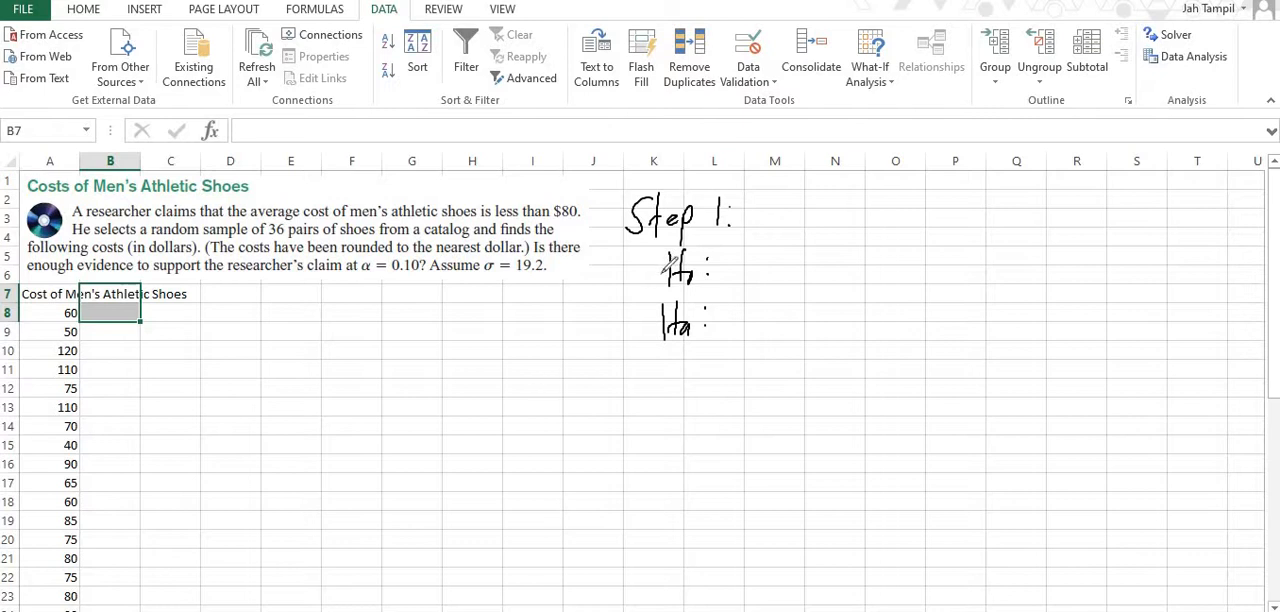
# Draw arrows linking H0 to an equals sign and Ha to the symbols <, > and ≠, and write "claim" beneath the symbols.
pyautogui.moveTo(665, 265); pyautogui.dragTo(588, 284)
pyautogui.moveTo(601, 271)
pyautogui.mouseDown()
pyautogui.moveTo(588, 284)
pyautogui.moveTo(603, 295)
pyautogui.moveTo(556, 289)
pyautogui.mouseUp()
pyautogui.moveTo(541, 298); pyautogui.dragTo(557, 296)
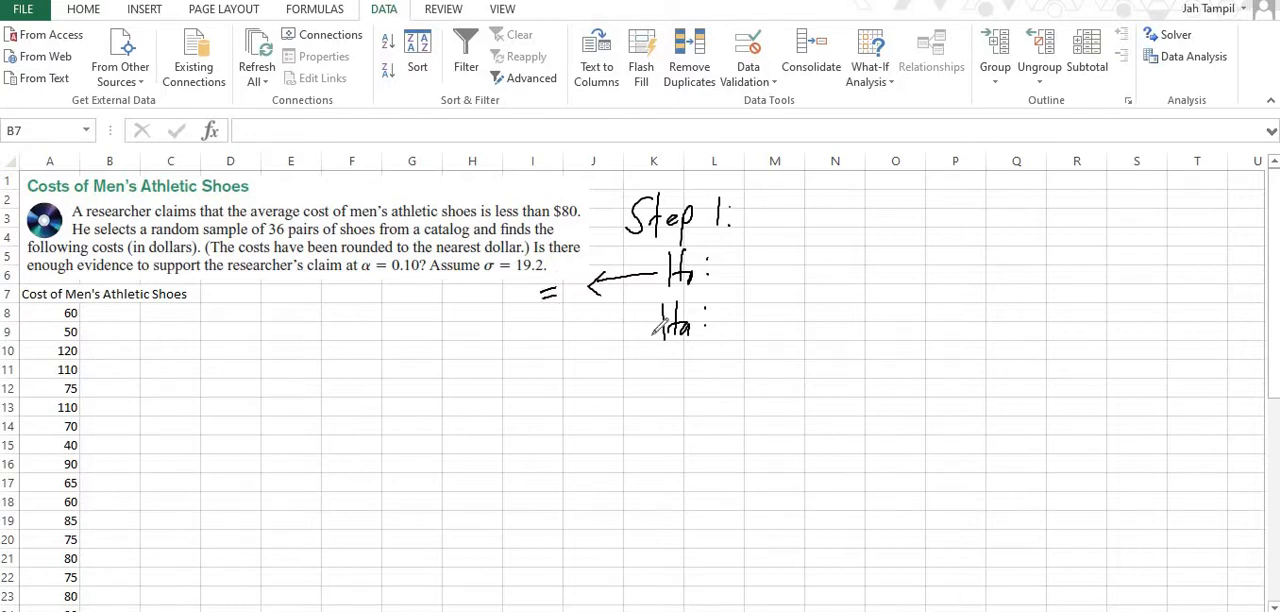
pyautogui.moveTo(655, 333); pyautogui.dragTo(581, 357)
pyautogui.moveTo(581, 357); pyautogui.dragTo(597, 366)
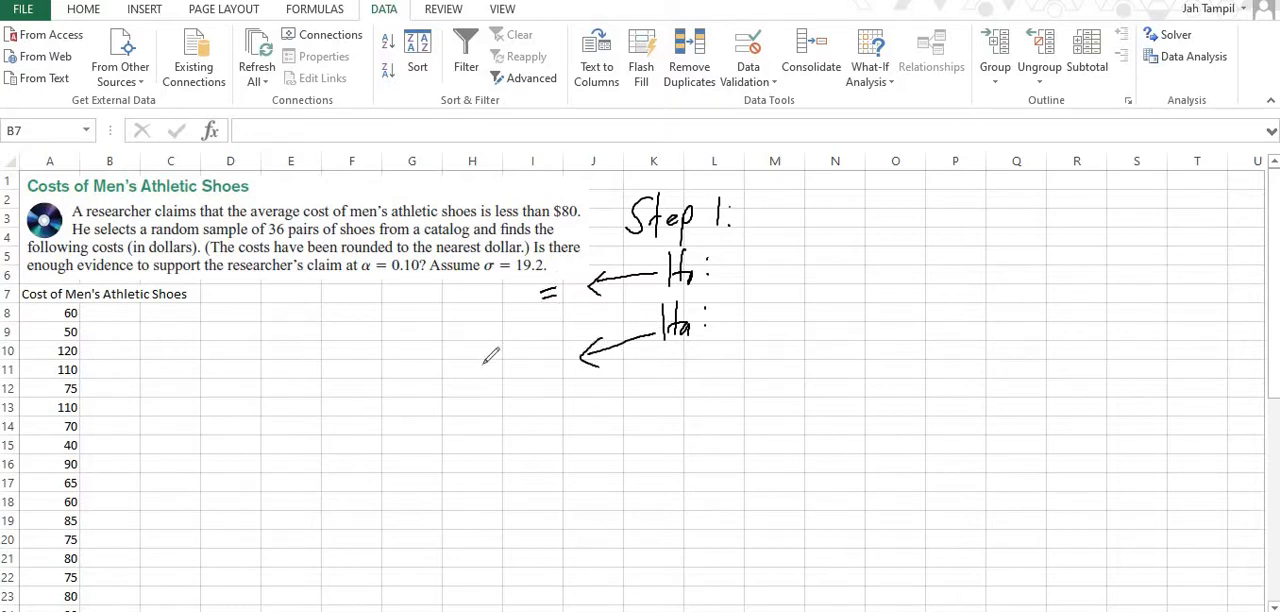
pyautogui.moveTo(491, 353); pyautogui.dragTo(492, 379)
pyautogui.moveTo(494, 383); pyautogui.dragTo(506, 379)
pyautogui.moveTo(522, 380); pyautogui.dragTo(551, 361)
pyautogui.moveTo(539, 371)
pyautogui.mouseDown()
pyautogui.moveTo(552, 369)
pyautogui.moveTo(541, 395)
pyautogui.mouseUp()
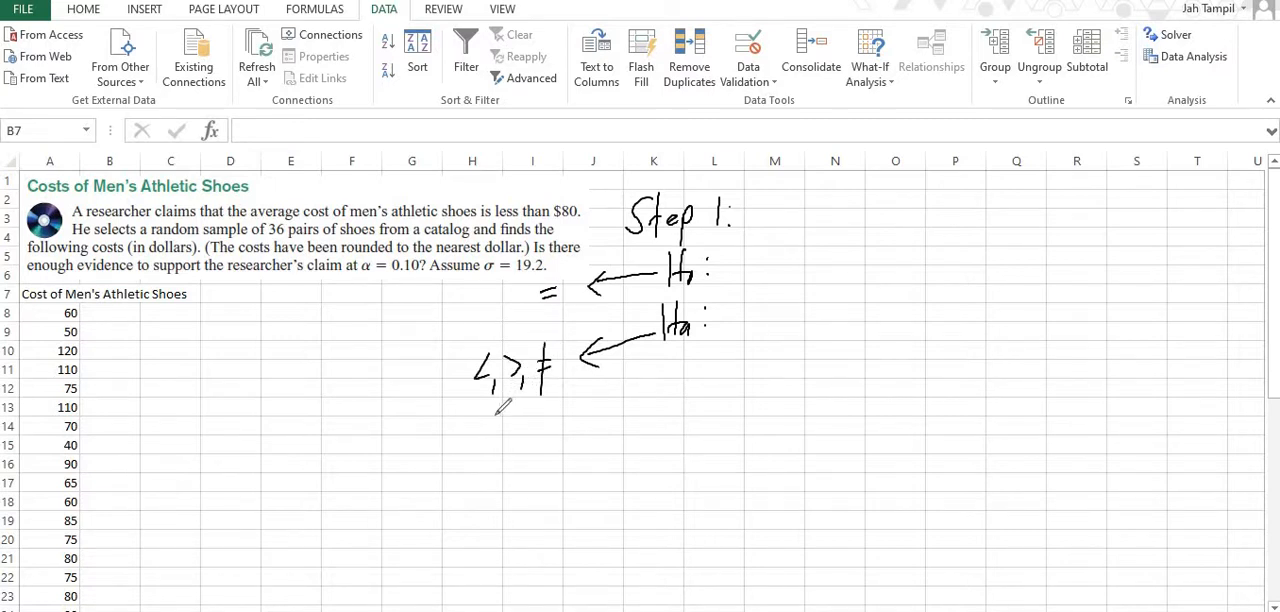
pyautogui.moveTo(491, 403)
pyautogui.mouseDown()
pyautogui.moveTo(496, 424)
pyautogui.moveTo(542, 408)
pyautogui.moveTo(547, 424)
pyautogui.mouseUp()
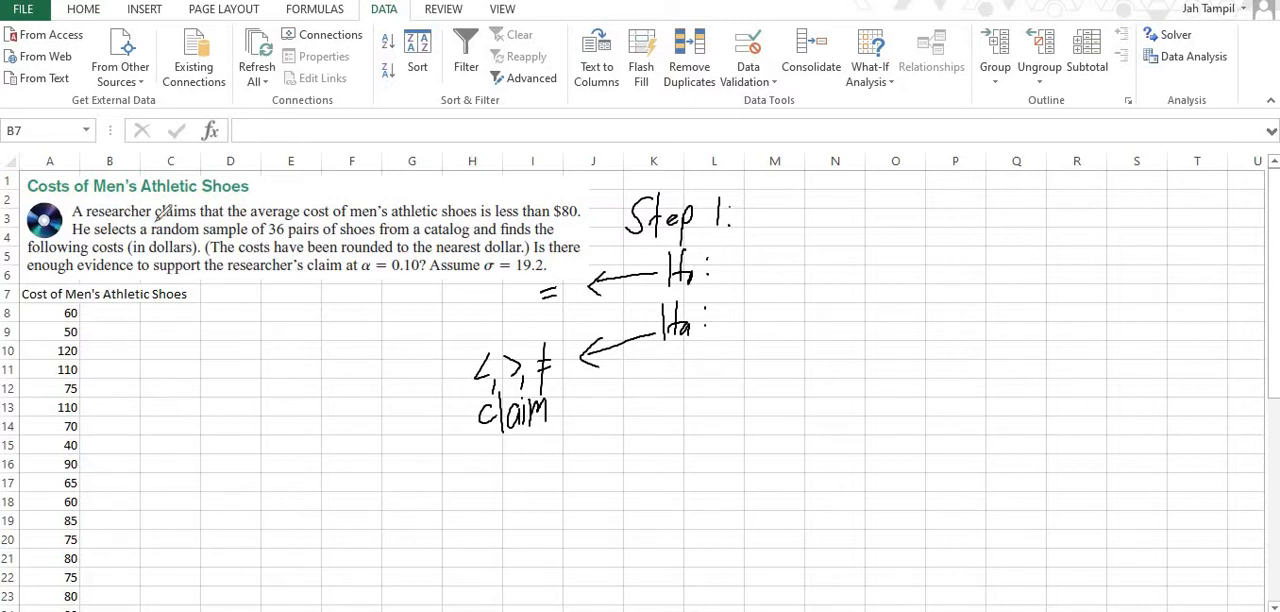
# Mark up the problem text: underline "claims", circle "average" with a μ above it, and box "less than $80".
pyautogui.moveTo(155, 218); pyautogui.dragTo(200, 219)
pyautogui.moveTo(263, 210)
pyautogui.mouseDown()
pyautogui.moveTo(305, 212)
pyautogui.moveTo(266, 196)
pyautogui.moveTo(305, 195)
pyautogui.mouseUp()
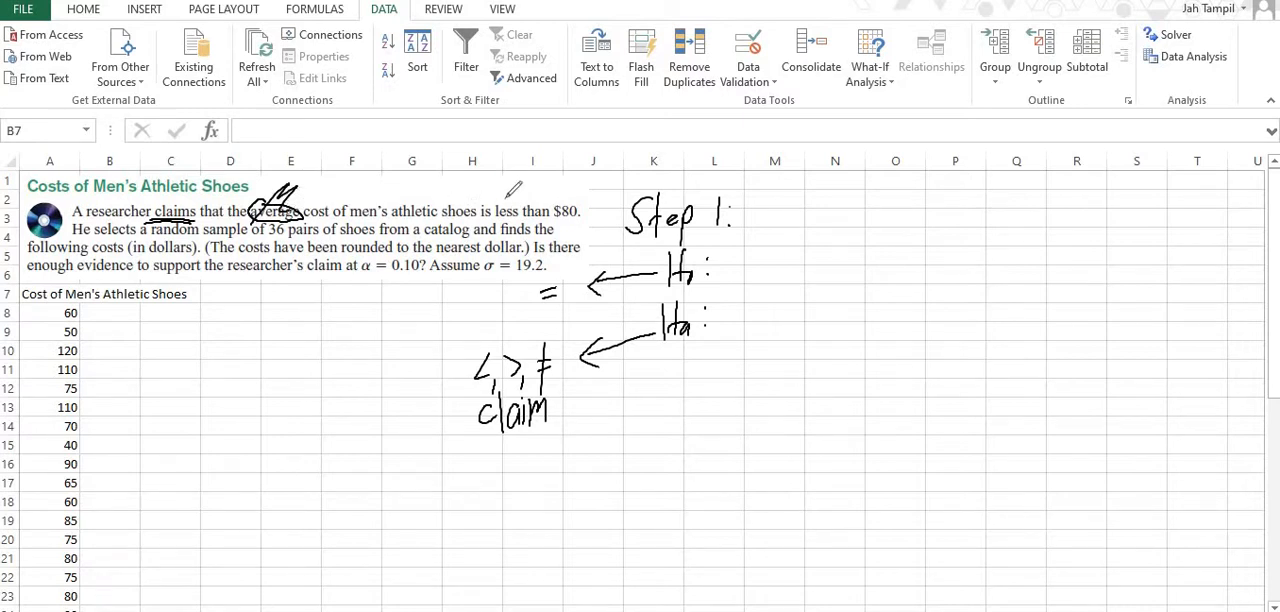
pyautogui.moveTo(491, 216)
pyautogui.mouseDown()
pyautogui.moveTo(493, 200)
pyautogui.moveTo(580, 200)
pyautogui.moveTo(555, 227)
pyautogui.moveTo(498, 212)
pyautogui.mouseUp()
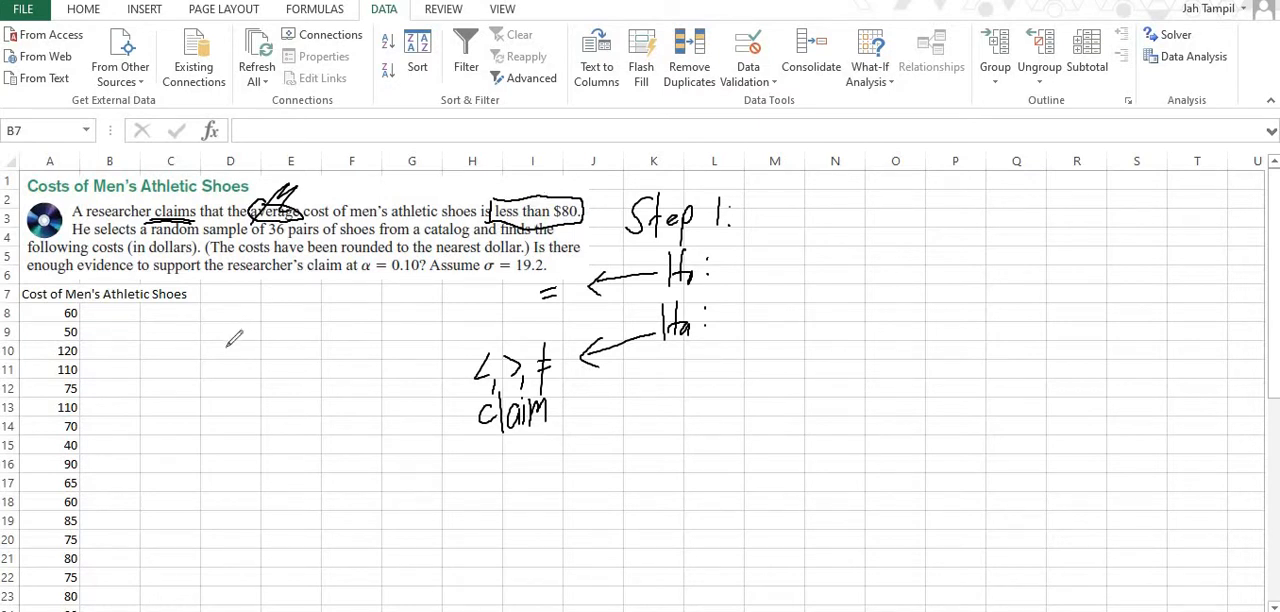
# Handwrite "claim: μ < 80" below the problem text, undoing the stray last stroke.
pyautogui.moveTo(226, 350); pyautogui.dragTo(259, 318)
pyautogui.moveTo(264, 278); pyautogui.dragTo(258, 298)
pyautogui.moveTo(272, 258)
pyautogui.mouseDown()
pyautogui.moveTo(290, 286)
pyautogui.moveTo(314, 292)
pyautogui.moveTo(288, 340)
pyautogui.moveTo(320, 314)
pyautogui.mouseUp()
pyautogui.click(316, 274)
pyautogui.click(316, 287)
pyautogui.moveTo(270, 344); pyautogui.dragTo(290, 340)
pyautogui.hotkey('ctrl', 'z')
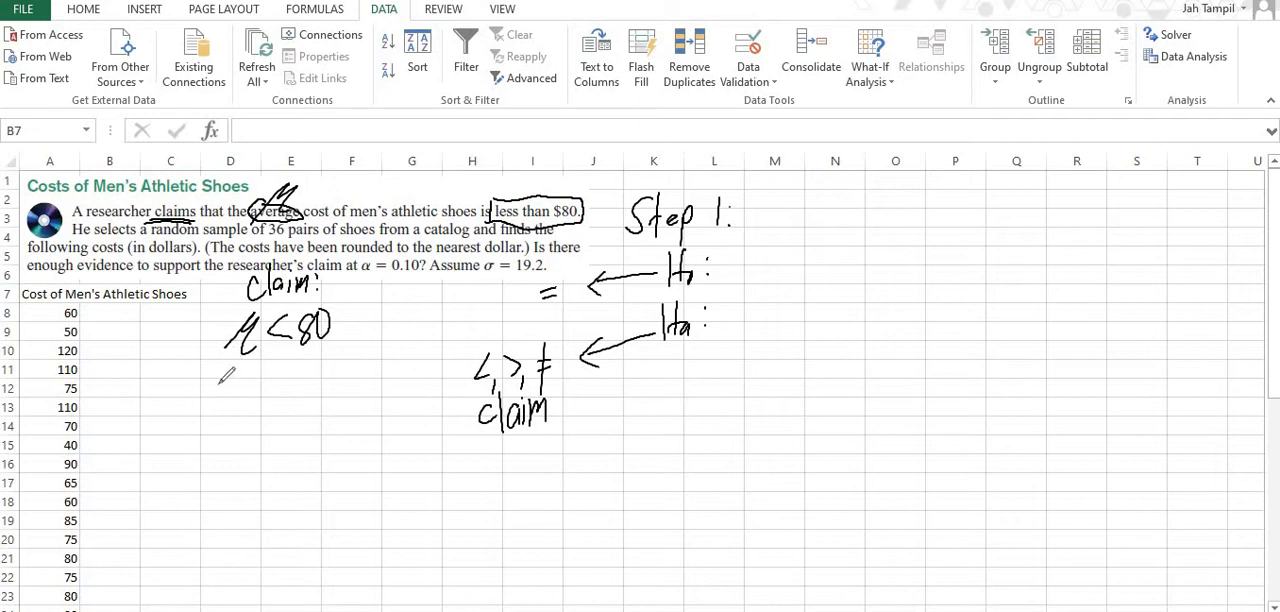
# Handwrite "Median?" and "Mode?" under the claim and draw a box around both words.
pyautogui.moveTo(217, 402)
pyautogui.mouseDown()
pyautogui.moveTo(232, 378)
pyautogui.moveTo(244, 398)
pyautogui.mouseUp()
pyautogui.moveTo(246, 390)
pyautogui.mouseDown()
pyautogui.moveTo(272, 366)
pyautogui.moveTo(282, 386)
pyautogui.moveTo(288, 372)
pyautogui.moveTo(289, 396)
pyautogui.mouseUp()
pyautogui.moveTo(232, 440)
pyautogui.mouseDown()
pyautogui.moveTo(252, 412)
pyautogui.moveTo(290, 404)
pyautogui.moveTo(290, 432)
pyautogui.mouseUp()
pyautogui.moveTo(195, 378); pyautogui.dragTo(207, 456)
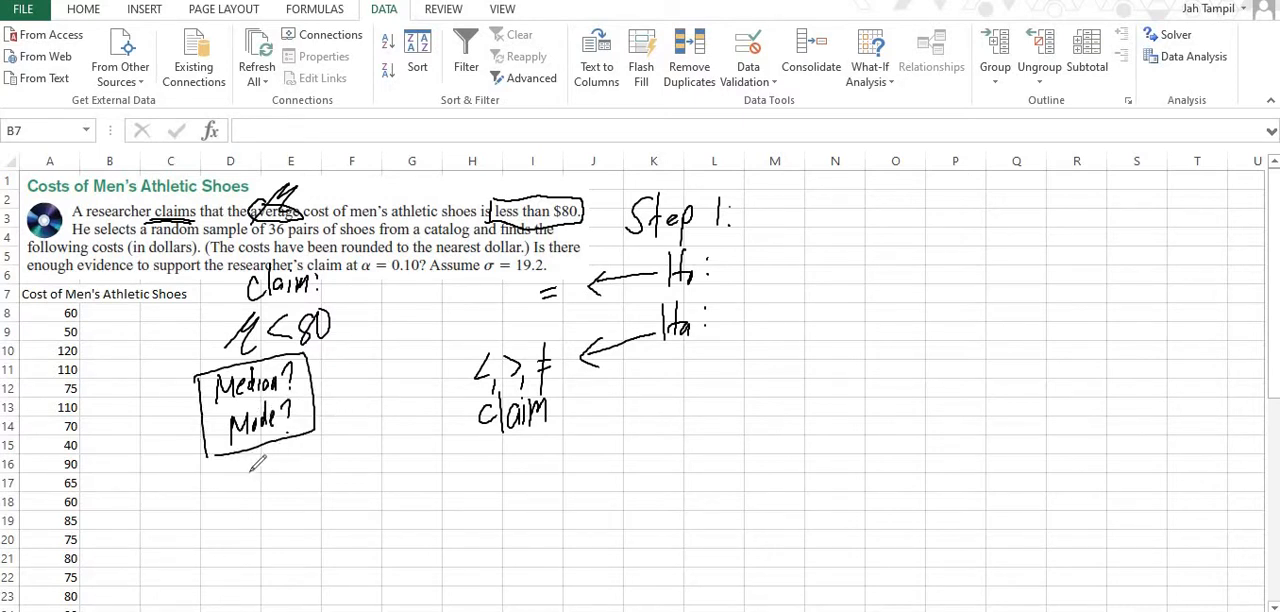
# Write "Mean" and "Proportion" with check marks below the box, and cross out the boxed Median and Mode.
pyautogui.moveTo(258, 462)
pyautogui.mouseDown()
pyautogui.moveTo(254, 482)
pyautogui.moveTo(328, 440)
pyautogui.mouseUp()
pyautogui.moveTo(248, 466); pyautogui.dragTo(262, 560)
pyautogui.moveTo(259, 519)
pyautogui.mouseDown()
pyautogui.moveTo(268, 550)
pyautogui.moveTo(342, 514)
pyautogui.moveTo(346, 528)
pyautogui.moveTo(397, 471)
pyautogui.mouseUp()
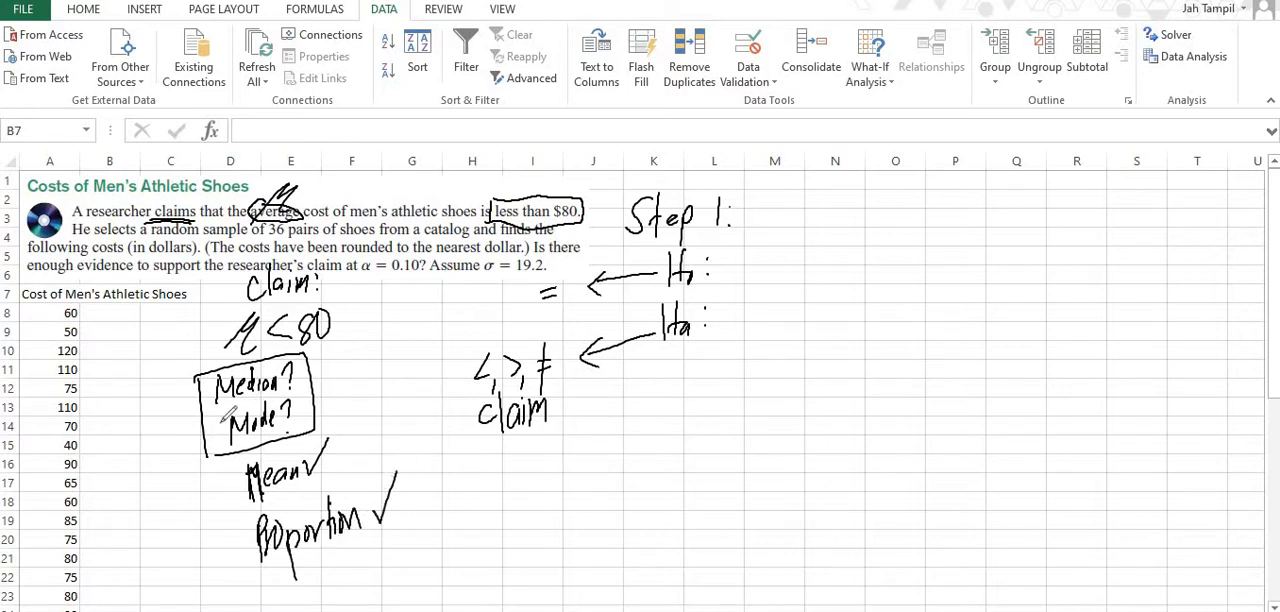
pyautogui.moveTo(200, 463); pyautogui.dragTo(289, 378)
pyautogui.moveTo(191, 384); pyautogui.dragTo(330, 429)
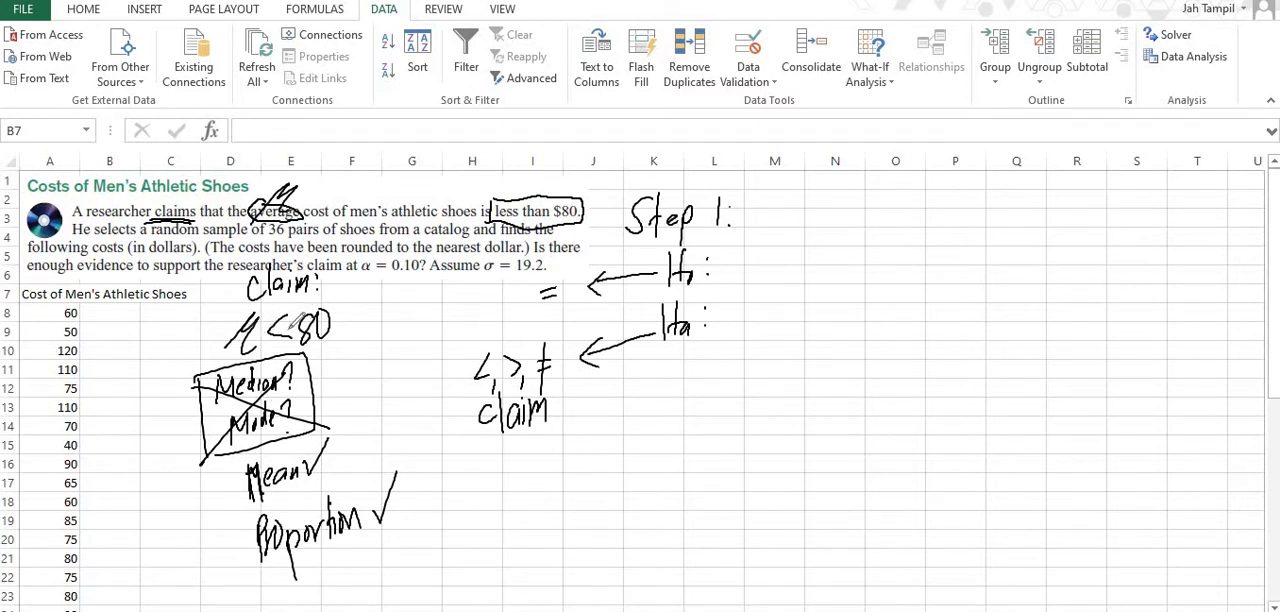
# Draw an arrow from the claim to the less-than symbol and complete the hypotheses as H0: μ = 80 and Ha: μ < 80.
pyautogui.moveTo(333, 322)
pyautogui.mouseDown()
pyautogui.moveTo(478, 358)
pyautogui.moveTo(472, 368)
pyautogui.mouseUp()
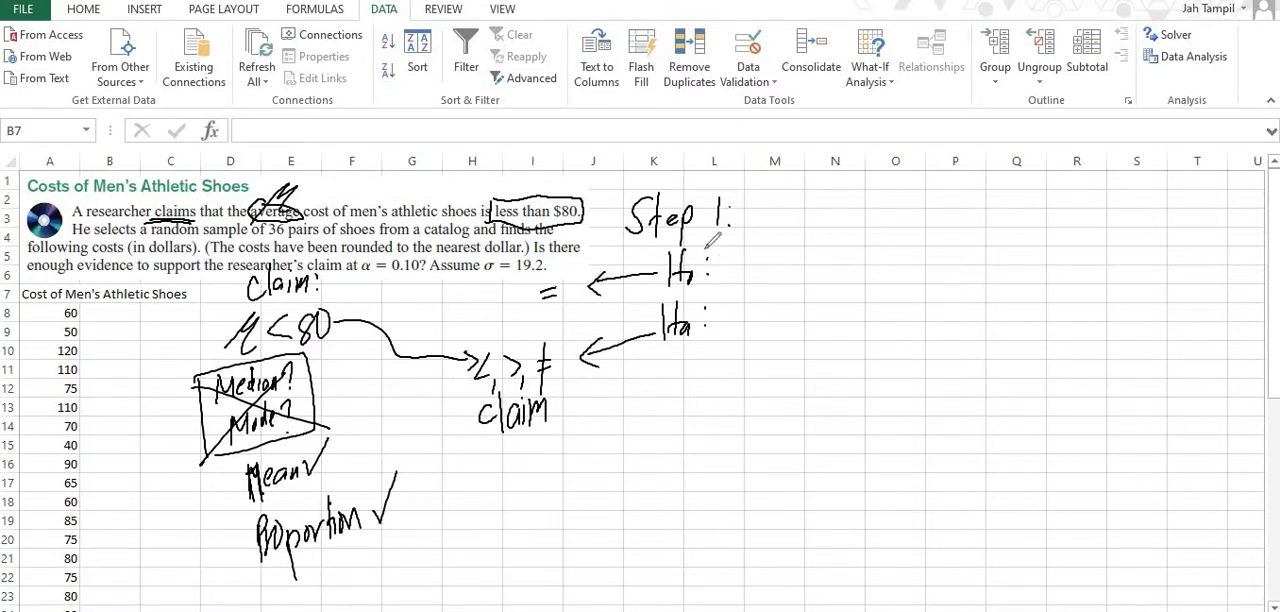
pyautogui.moveTo(715, 292); pyautogui.dragTo(789, 261)
pyautogui.moveTo(779, 270)
pyautogui.mouseDown()
pyautogui.moveTo(832, 247)
pyautogui.moveTo(811, 266)
pyautogui.mouseUp()
pyautogui.moveTo(835, 246); pyautogui.dragTo(836, 249)
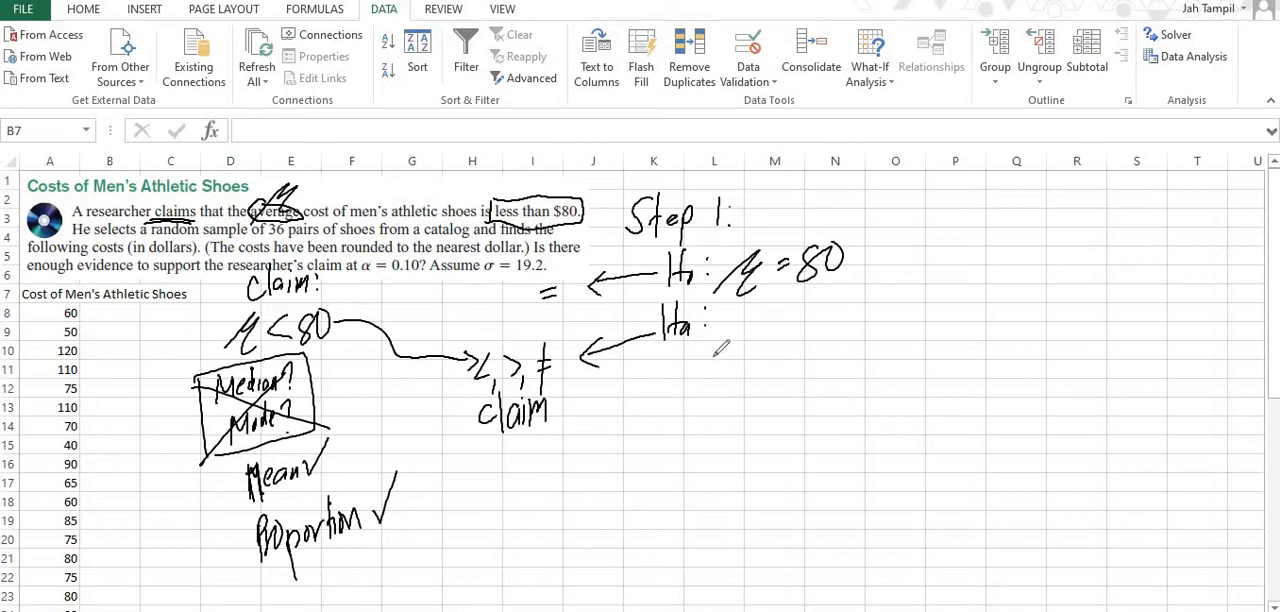
pyautogui.moveTo(714, 355)
pyautogui.mouseDown()
pyautogui.moveTo(766, 311)
pyautogui.moveTo(755, 345)
pyautogui.moveTo(824, 330)
pyautogui.moveTo(836, 308)
pyautogui.mouseUp()
pyautogui.moveTo(852, 308); pyautogui.dragTo(853, 310)
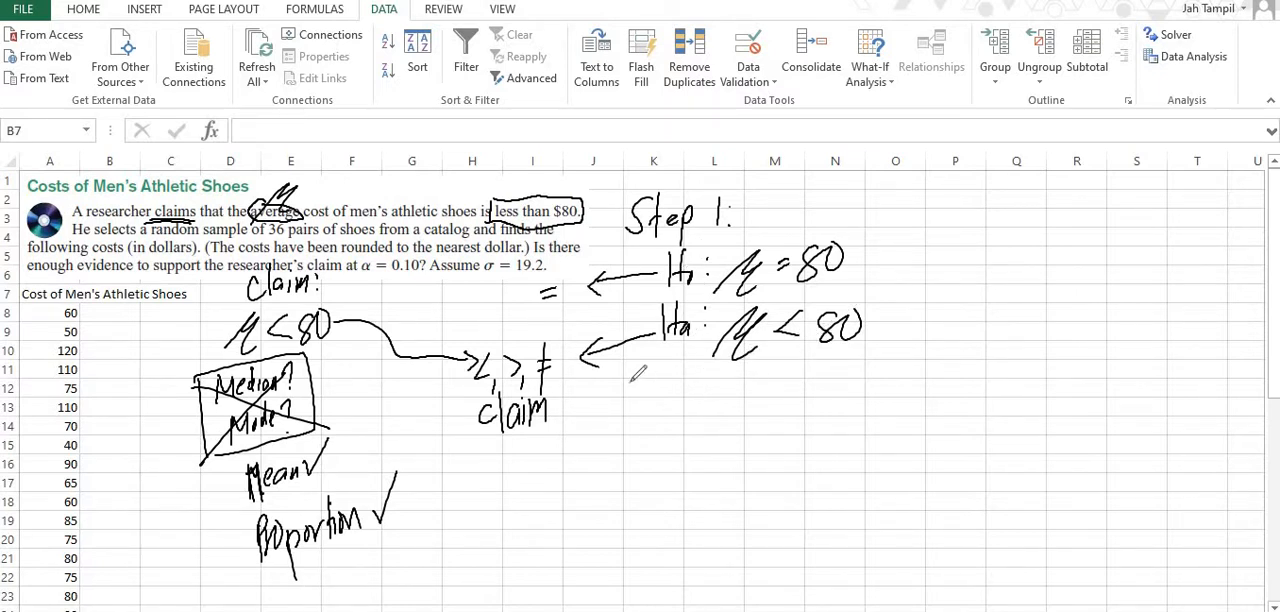
# Label the symbols with arrows: ≠ as two-tail, < as one-tail lower-tail, and > as one-tail upper tail.
pyautogui.moveTo(556, 385)
pyautogui.mouseDown()
pyautogui.moveTo(576, 455)
pyautogui.moveTo(590, 420)
pyautogui.mouseUp()
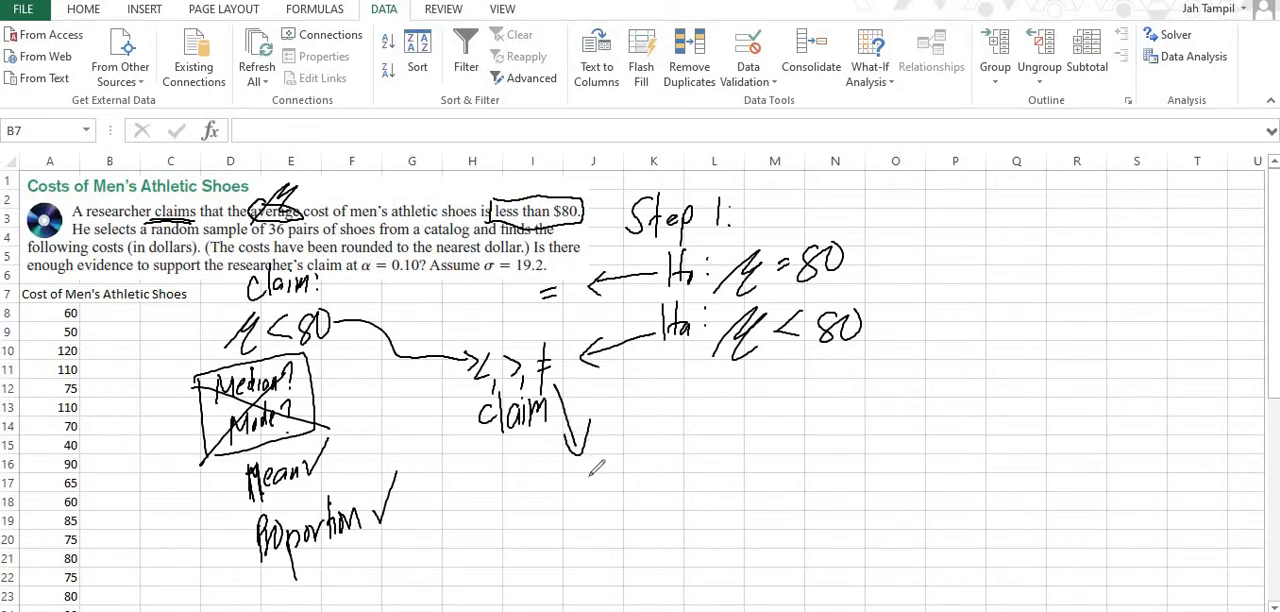
pyautogui.moveTo(591, 474)
pyautogui.mouseDown()
pyautogui.moveTo(664, 447)
pyautogui.moveTo(674, 460)
pyautogui.mouseUp()
pyautogui.moveTo(470, 378)
pyautogui.mouseDown()
pyautogui.moveTo(446, 532)
pyautogui.moveTo(500, 500)
pyautogui.moveTo(514, 512)
pyautogui.moveTo(456, 550)
pyautogui.moveTo(462, 578)
pyautogui.moveTo(520, 545)
pyautogui.moveTo(532, 558)
pyautogui.moveTo(537, 530)
pyautogui.moveTo(539, 565)
pyautogui.mouseUp()
pyautogui.moveTo(531, 380)
pyautogui.mouseDown()
pyautogui.moveTo(552, 490)
pyautogui.moveTo(590, 512)
pyautogui.moveTo(650, 500)
pyautogui.moveTo(662, 512)
pyautogui.moveTo(650, 530)
pyautogui.mouseUp()
pyautogui.moveTo(572, 543)
pyautogui.mouseDown()
pyautogui.moveTo(653, 555)
pyautogui.moveTo(676, 544)
pyautogui.moveTo(680, 565)
pyautogui.moveTo(680, 545)
pyautogui.mouseUp()
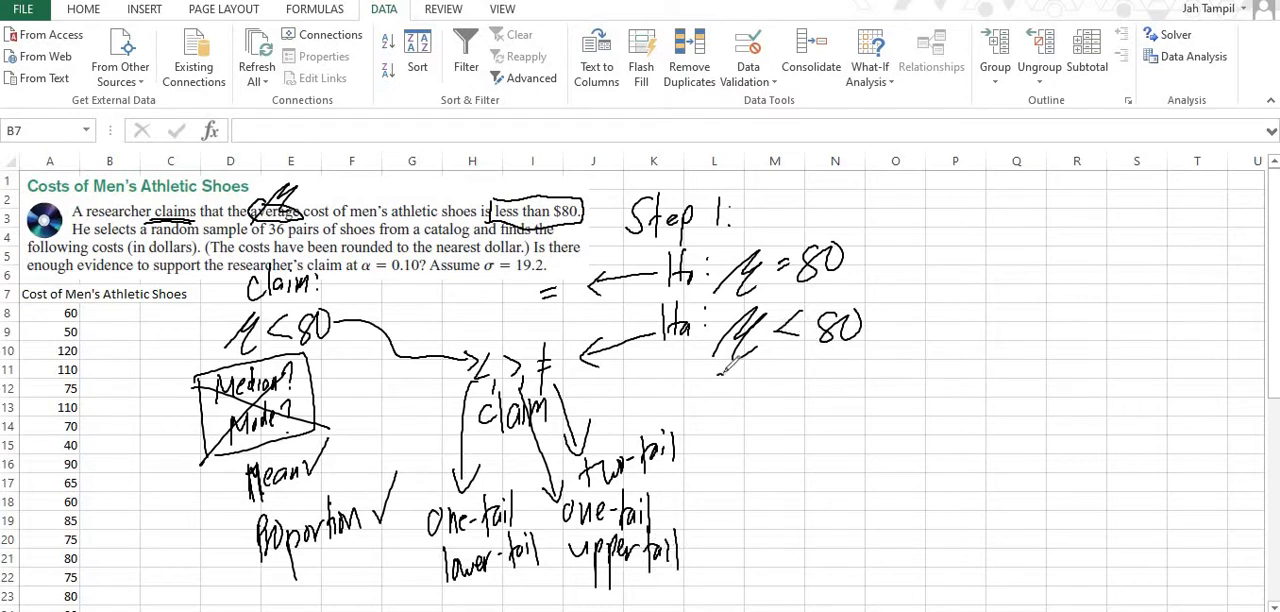
# Handwrite "one-tail lower tail" beneath Ha and the heading "Steps 2 ; 3:" below the problem text.
pyautogui.moveTo(723, 368)
pyautogui.mouseDown()
pyautogui.moveTo(798, 400)
pyautogui.moveTo(825, 372)
pyautogui.moveTo(830, 388)
pyautogui.moveTo(855, 382)
pyautogui.mouseUp()
pyautogui.moveTo(867, 371)
pyautogui.mouseDown()
pyautogui.moveTo(910, 380)
pyautogui.moveTo(930, 360)
pyautogui.moveTo(936, 392)
pyautogui.moveTo(951, 379)
pyautogui.moveTo(970, 398)
pyautogui.mouseUp()
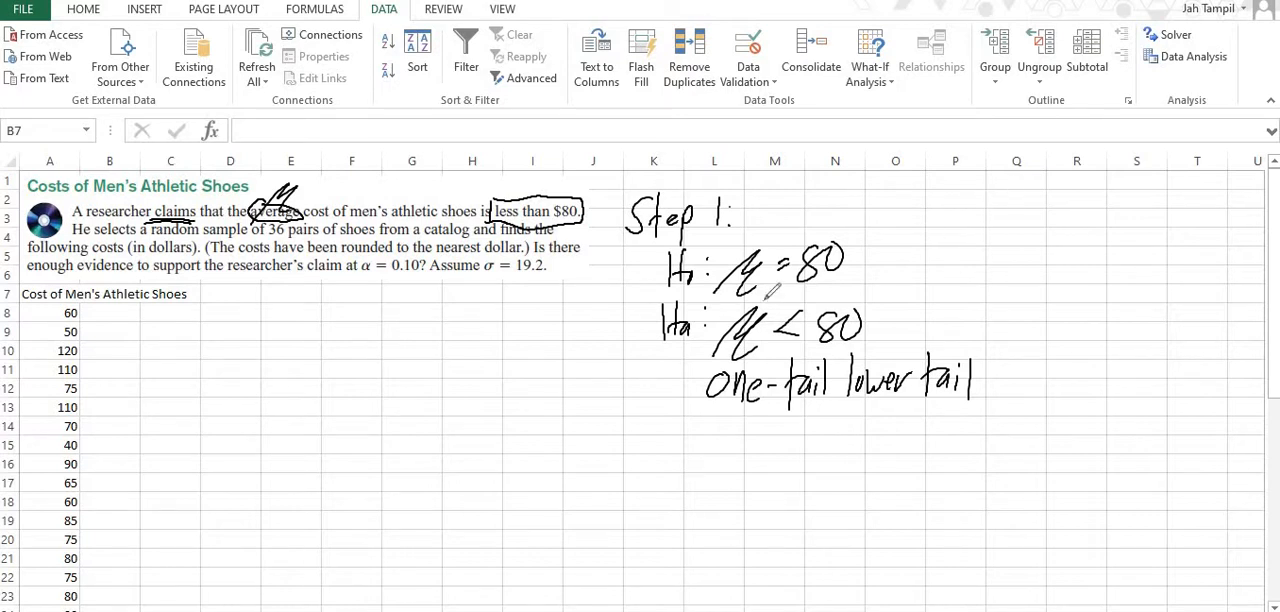
pyautogui.moveTo(268, 294)
pyautogui.mouseDown()
pyautogui.moveTo(256, 318)
pyautogui.moveTo(309, 307)
pyautogui.moveTo(310, 318)
pyautogui.moveTo(376, 325)
pyautogui.moveTo(400, 314)
pyautogui.mouseUp()
pyautogui.click(372, 288)
pyautogui.click(422, 292)
pyautogui.click(422, 308)
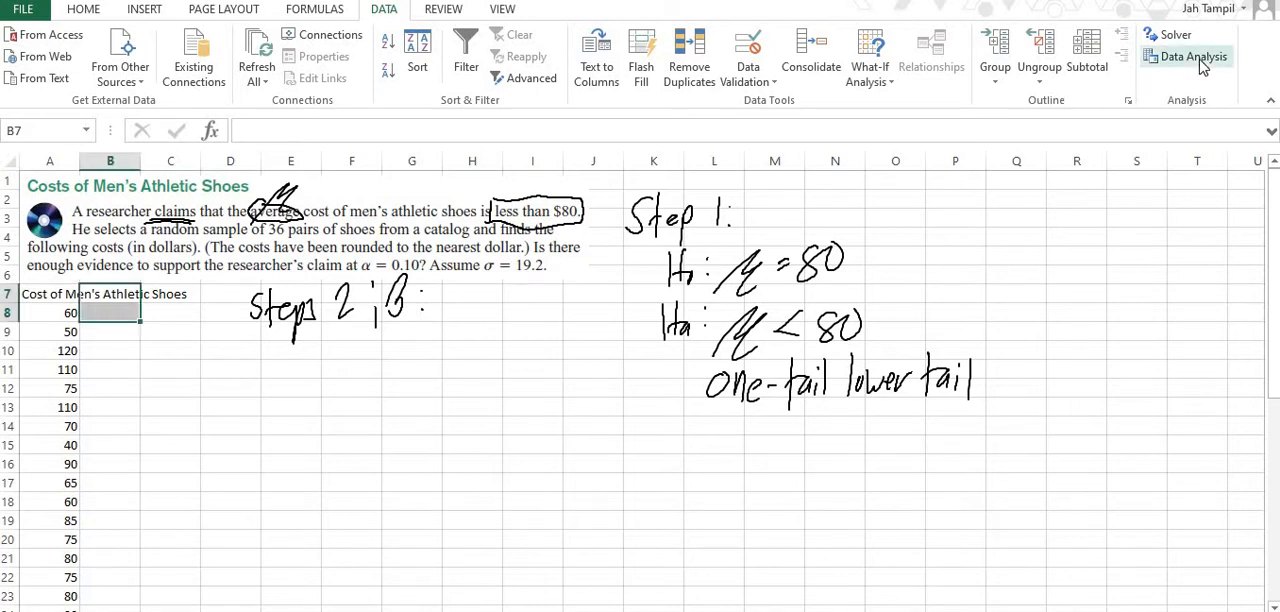
pyautogui.click(1203, 66)
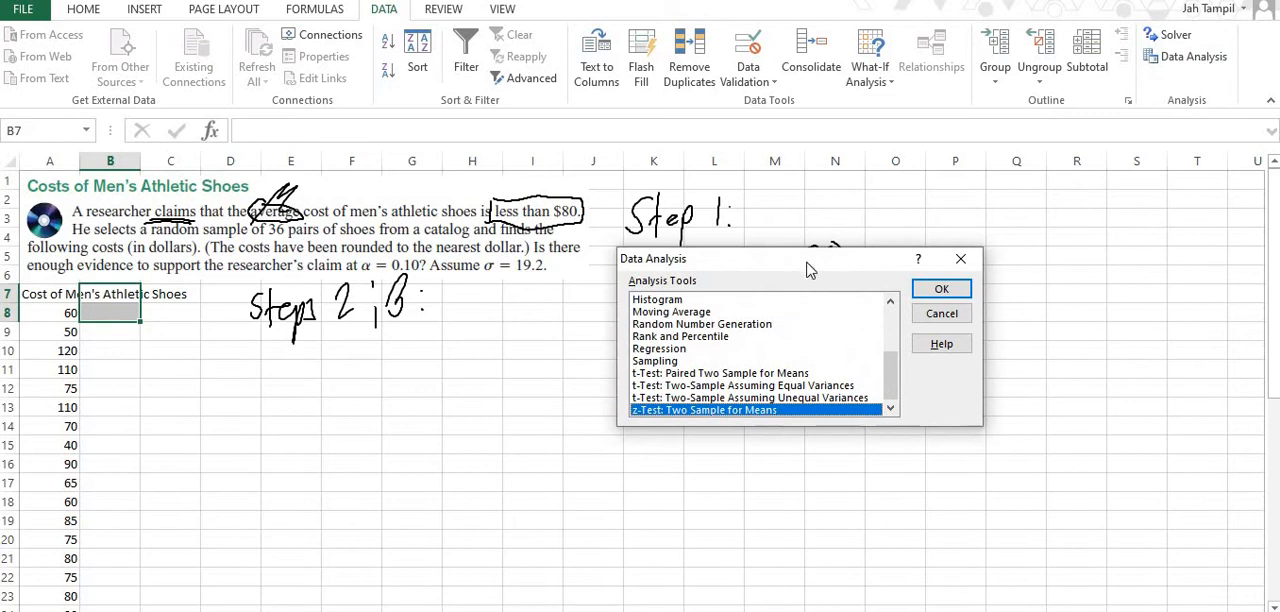
pyautogui.moveTo(710, 259); pyautogui.dragTo(631, 252)
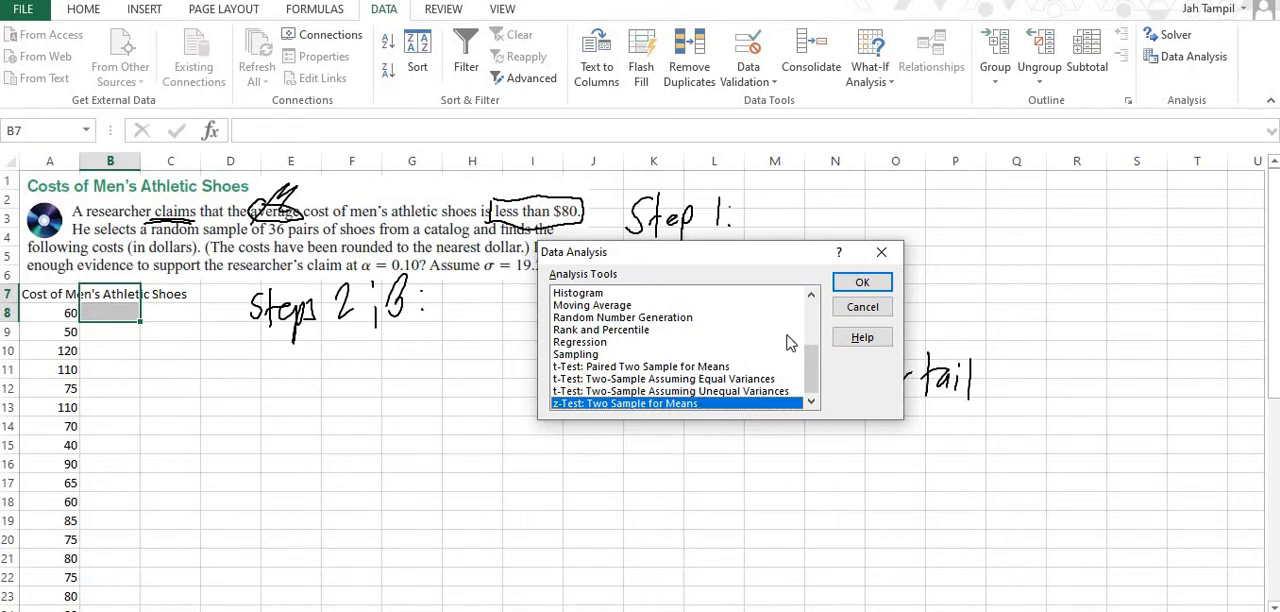
pyautogui.click(862, 283)
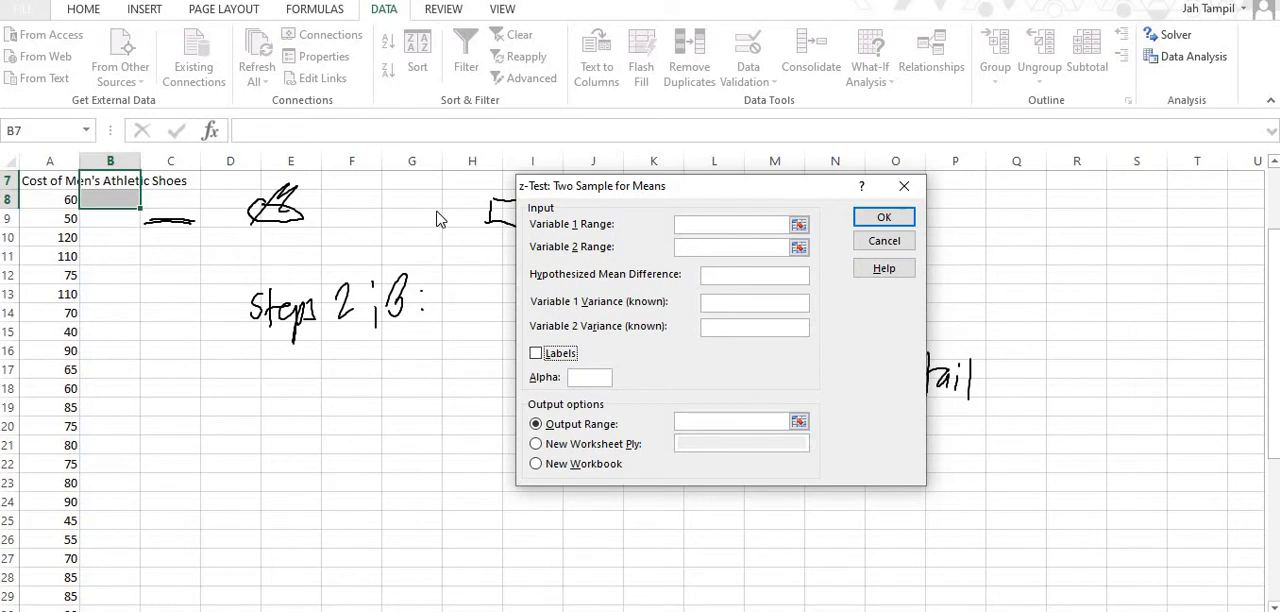
pyautogui.click(883, 242)
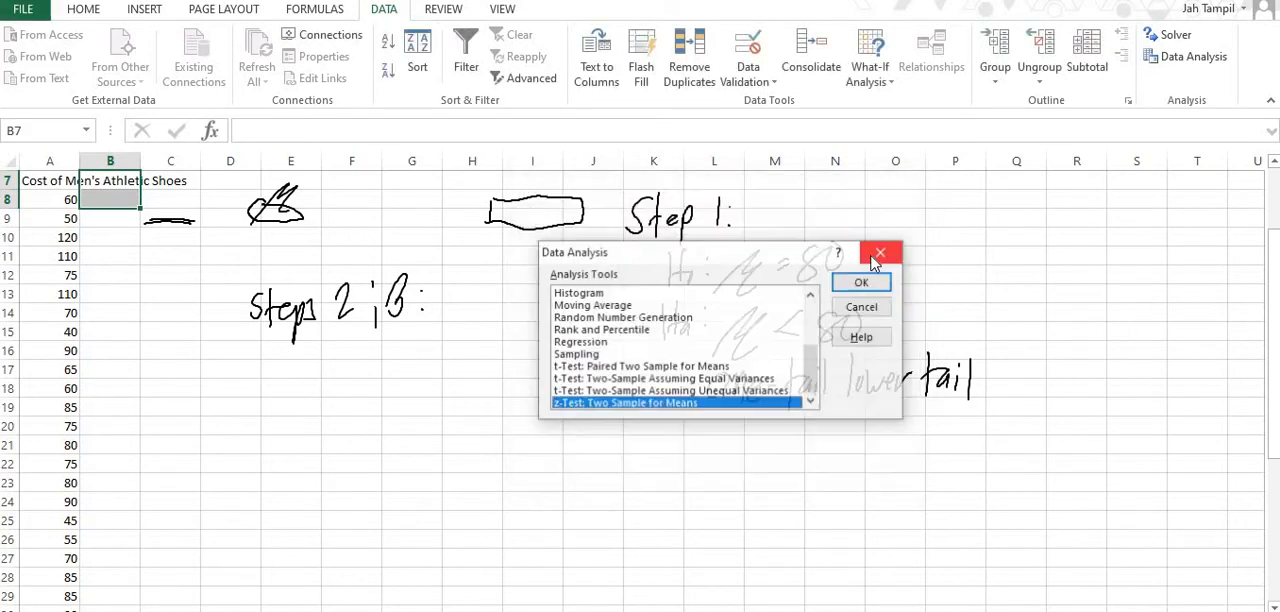
pyautogui.click(862, 307)
# Add a dummy variable next to the shoe costs by entering the label "Dummy" in B7 and 0 in B8.
pyautogui.scroll(2, 115, 292)
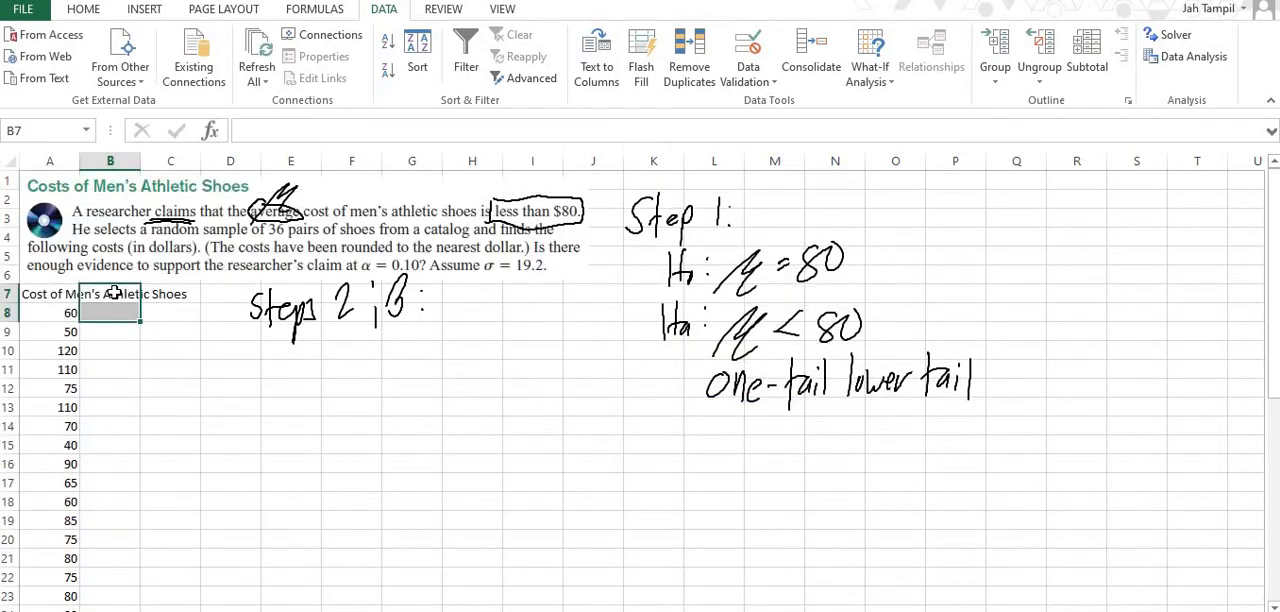
pyautogui.click(115, 291)
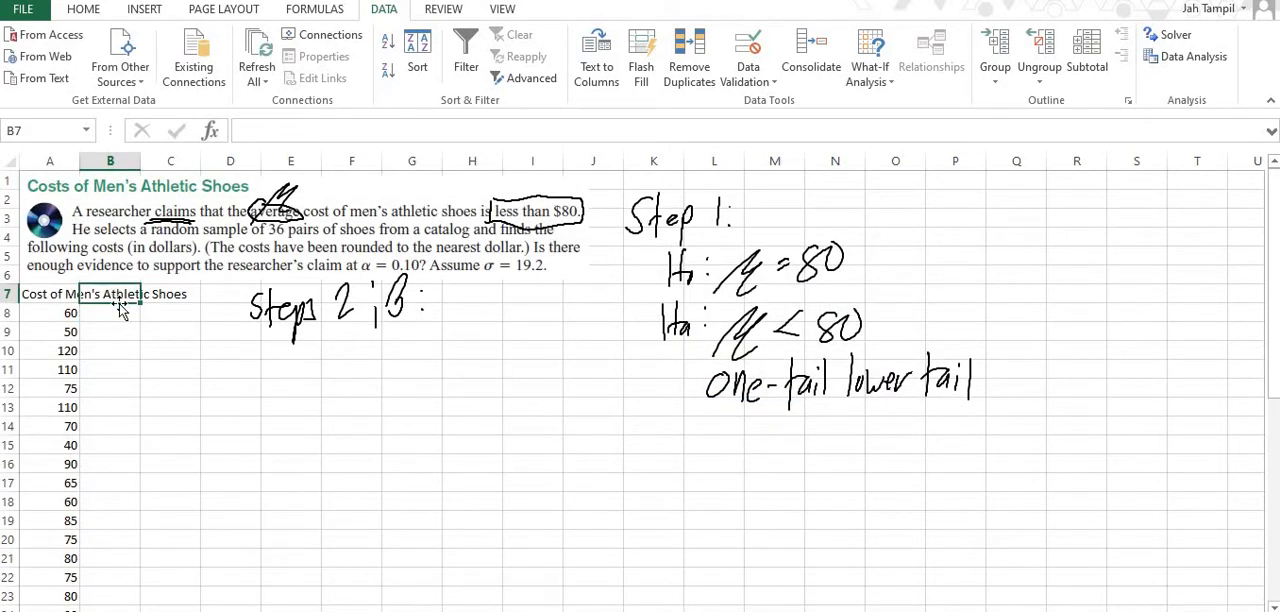
pyautogui.write('Dummy')
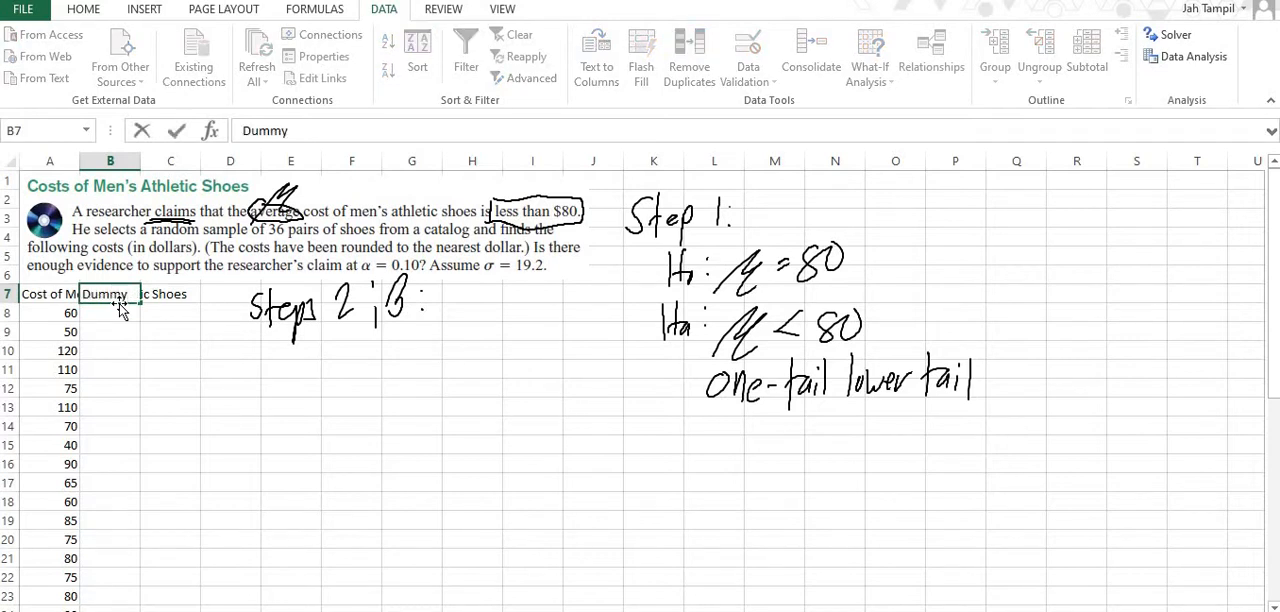
pyautogui.press('Return')
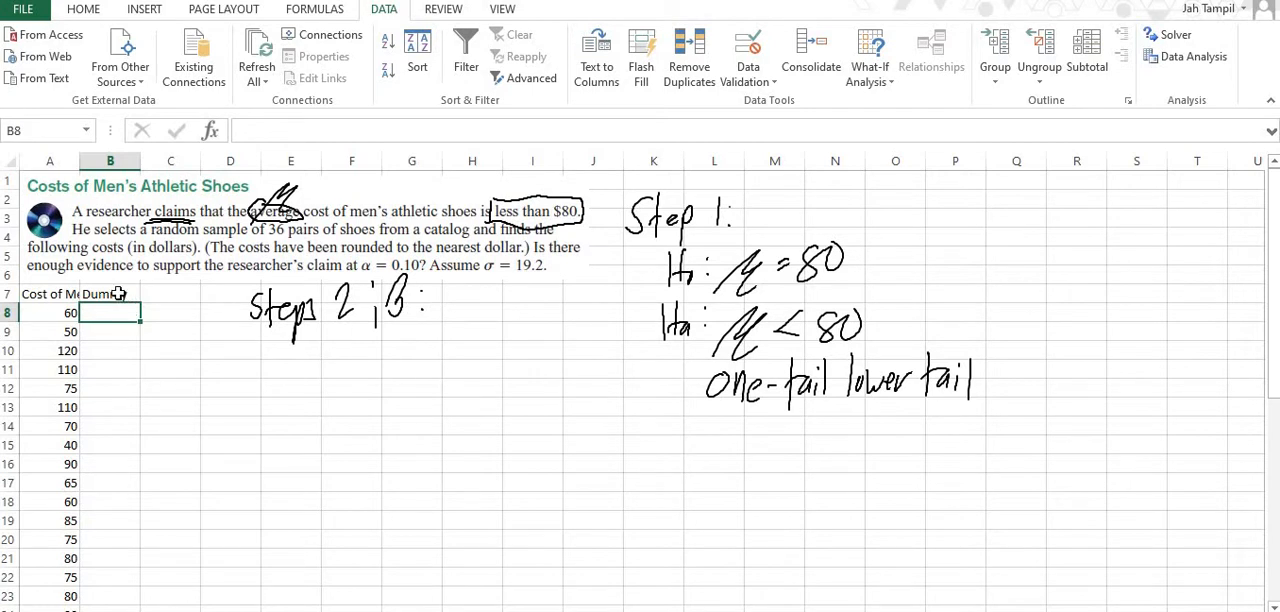
pyautogui.write('0')
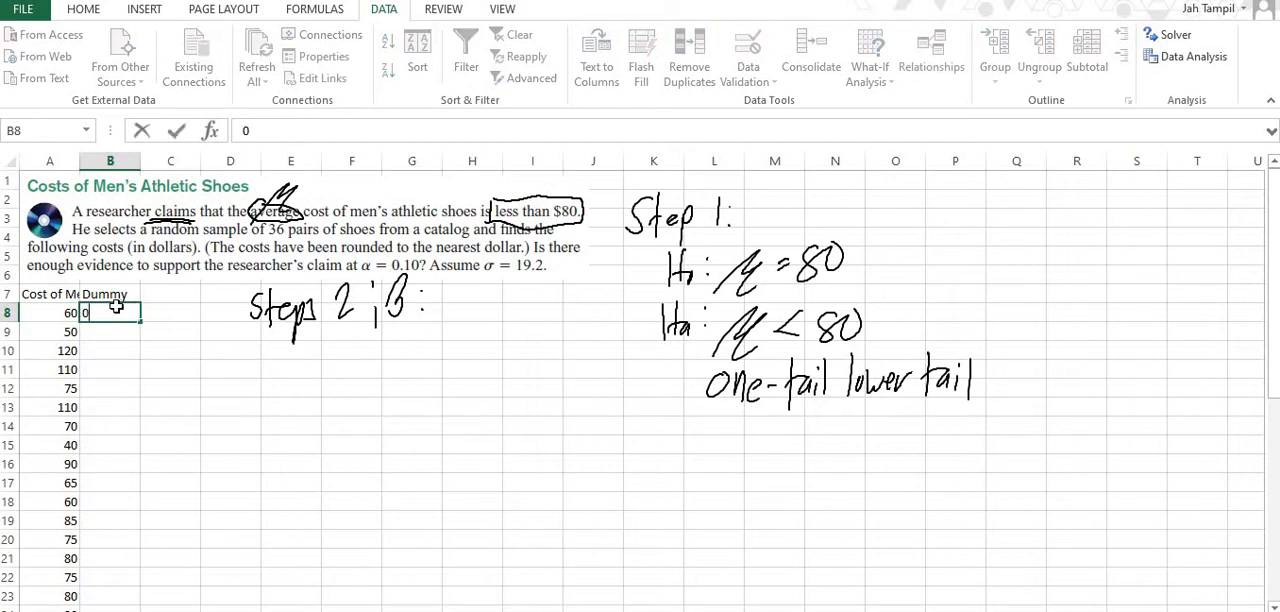
pyautogui.press('Return')
# Start the z-Test: Two Sample for Means analysis and set the Variable 1 Range to the shoe costs with their label, A7:A43.
pyautogui.click(49, 300)
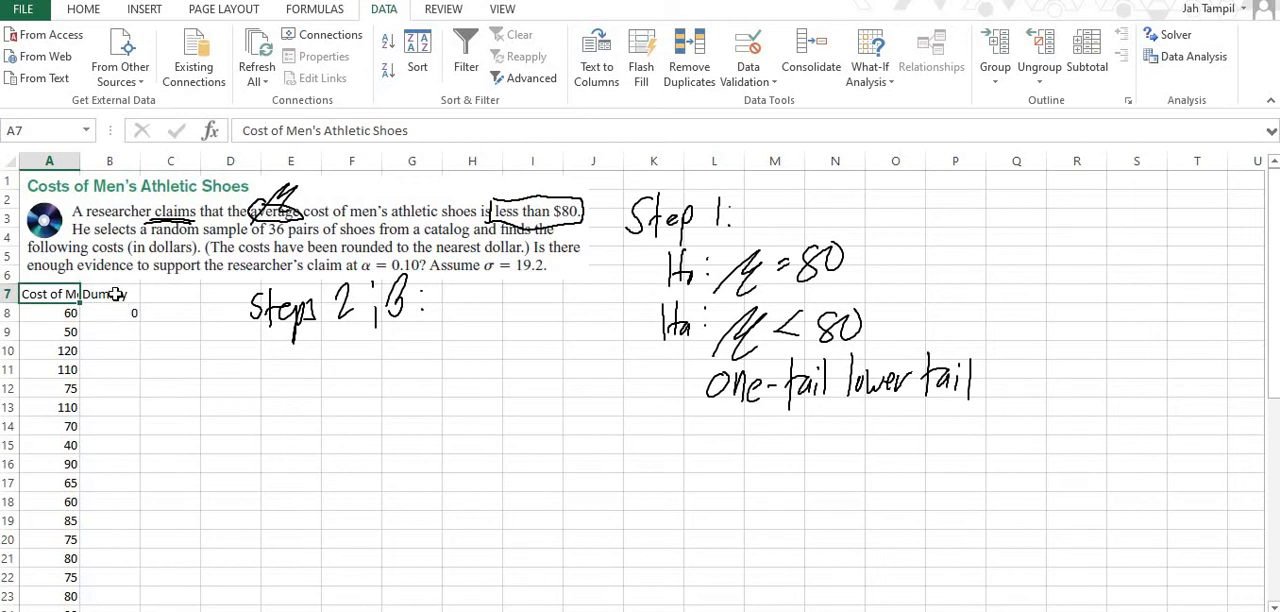
pyautogui.click(1205, 62)
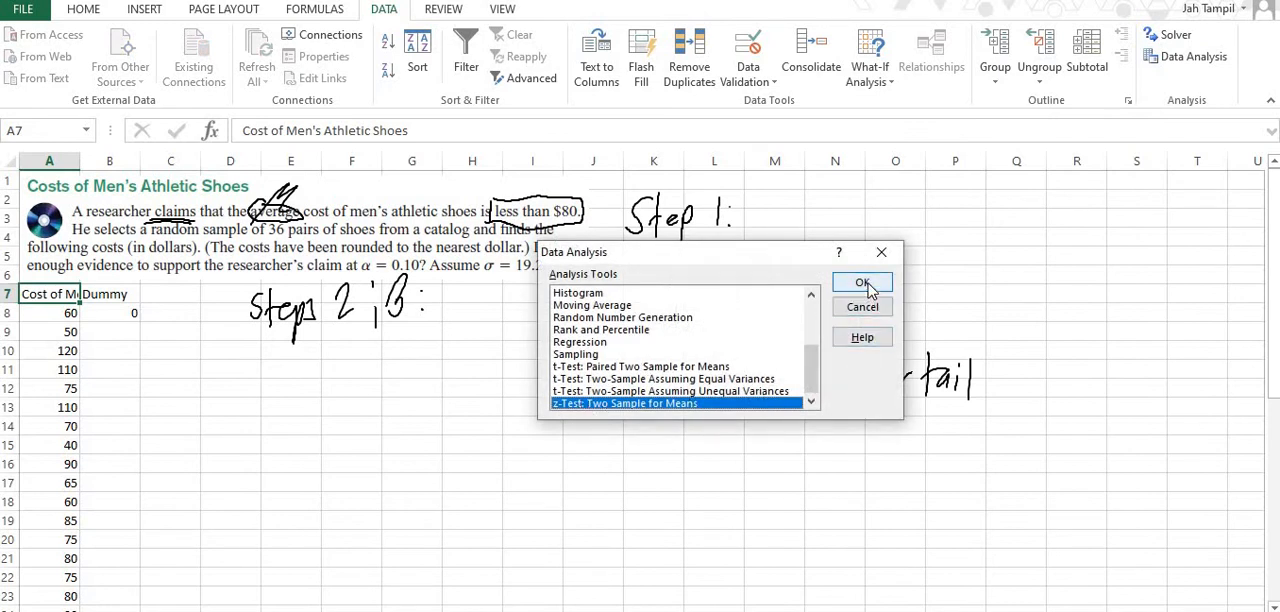
pyautogui.click(864, 284)
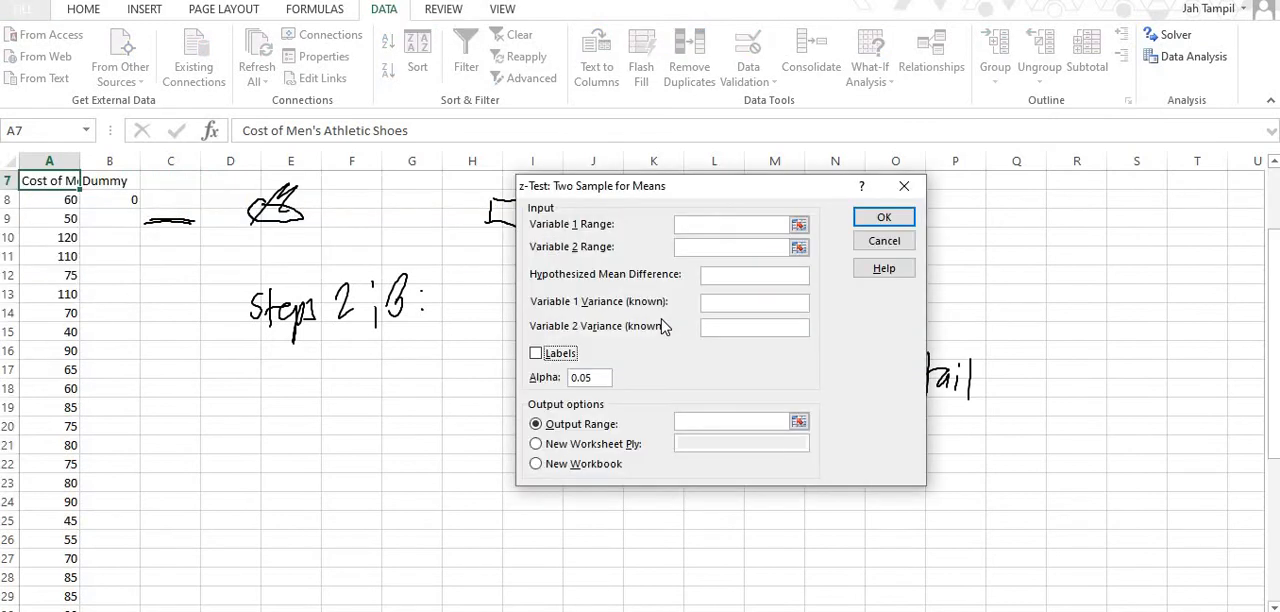
pyautogui.click(798, 225)
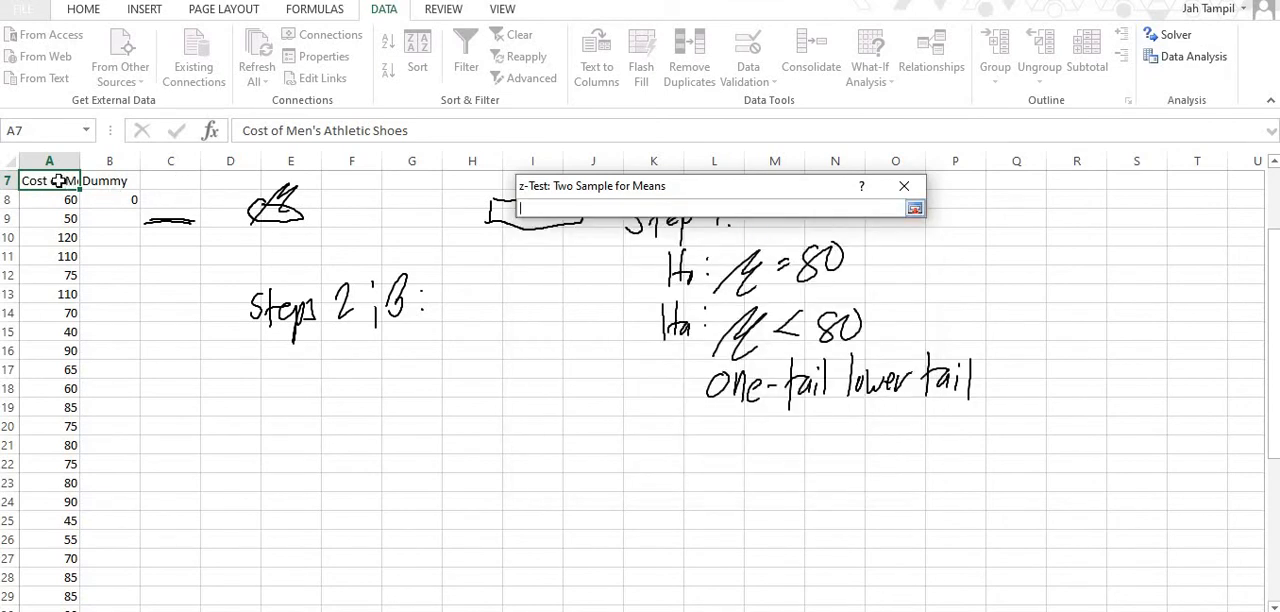
pyautogui.moveTo(59, 180); pyautogui.dragTo(46, 578)
pyautogui.scroll(7, 46, 576)
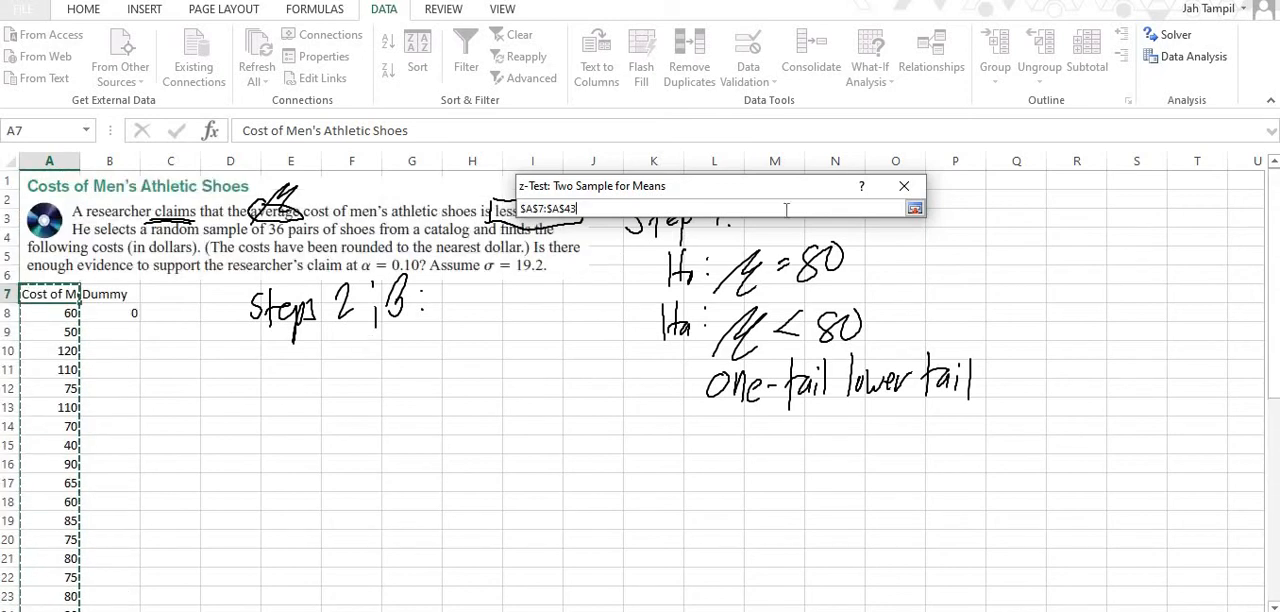
pyautogui.click(914, 208)
# Set the Variable 2 Range to the dummy variable with its label, B7:B8.
pyautogui.click(789, 247)
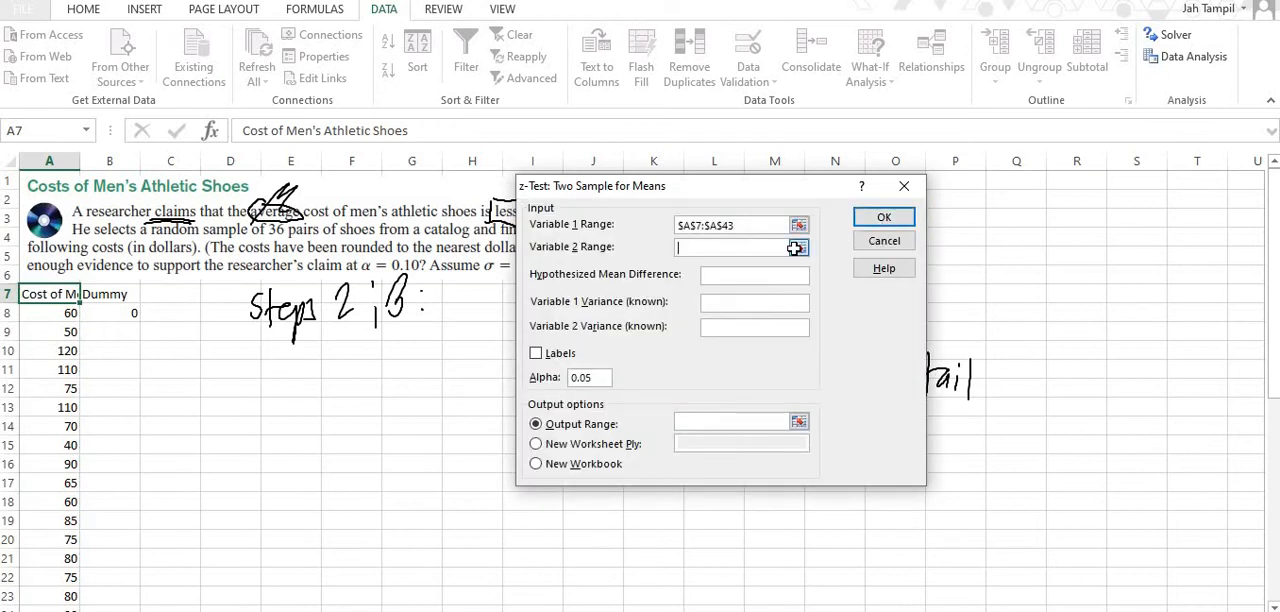
pyautogui.click(796, 247)
pyautogui.moveTo(118, 295); pyautogui.dragTo(118, 313)
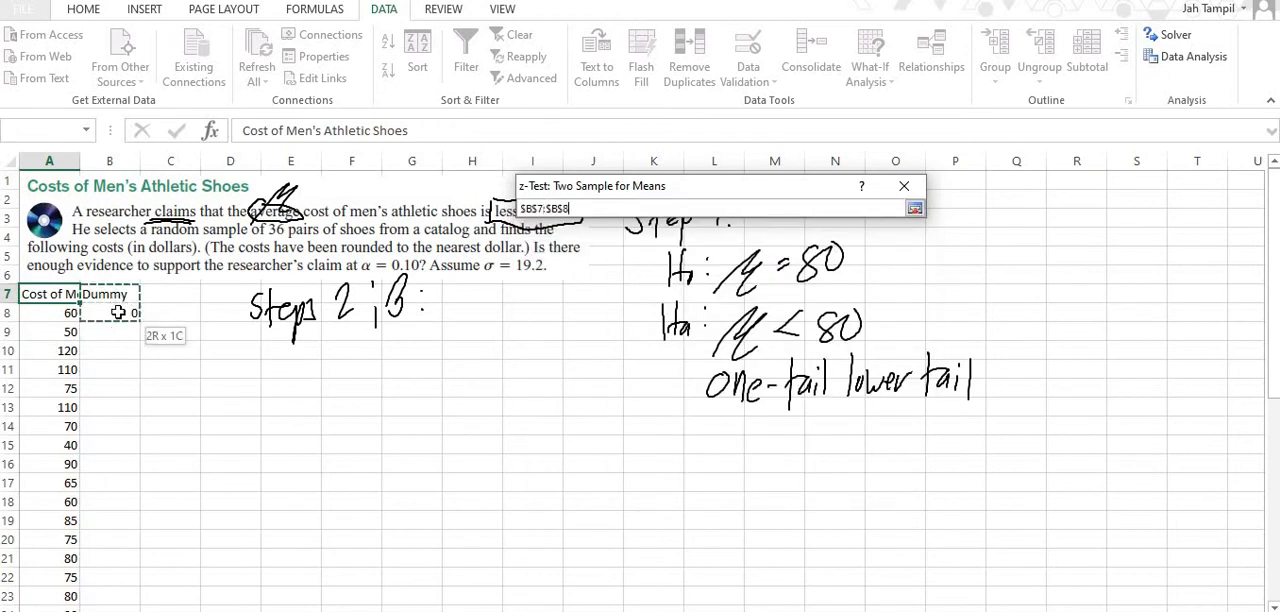
pyautogui.click(914, 208)
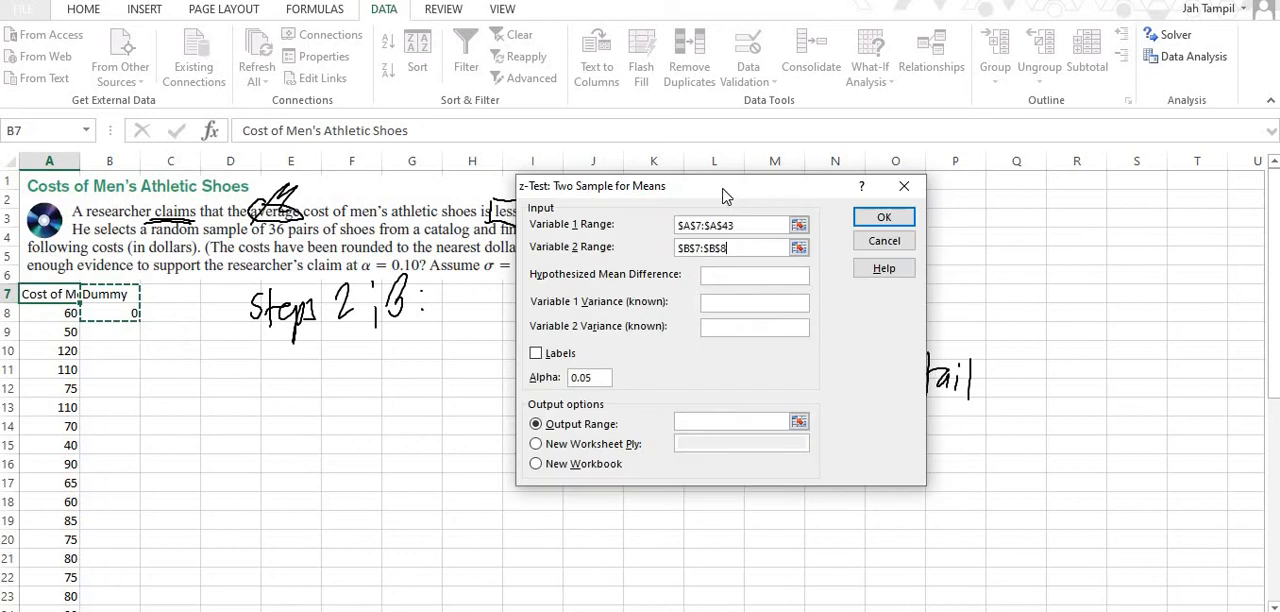
# Set the hypothesized mean difference to 80 and the known variances to 368.64 for Variable 1 and 0.000001 for Variable 2.
pyautogui.moveTo(724, 196); pyautogui.dragTo(871, 182)
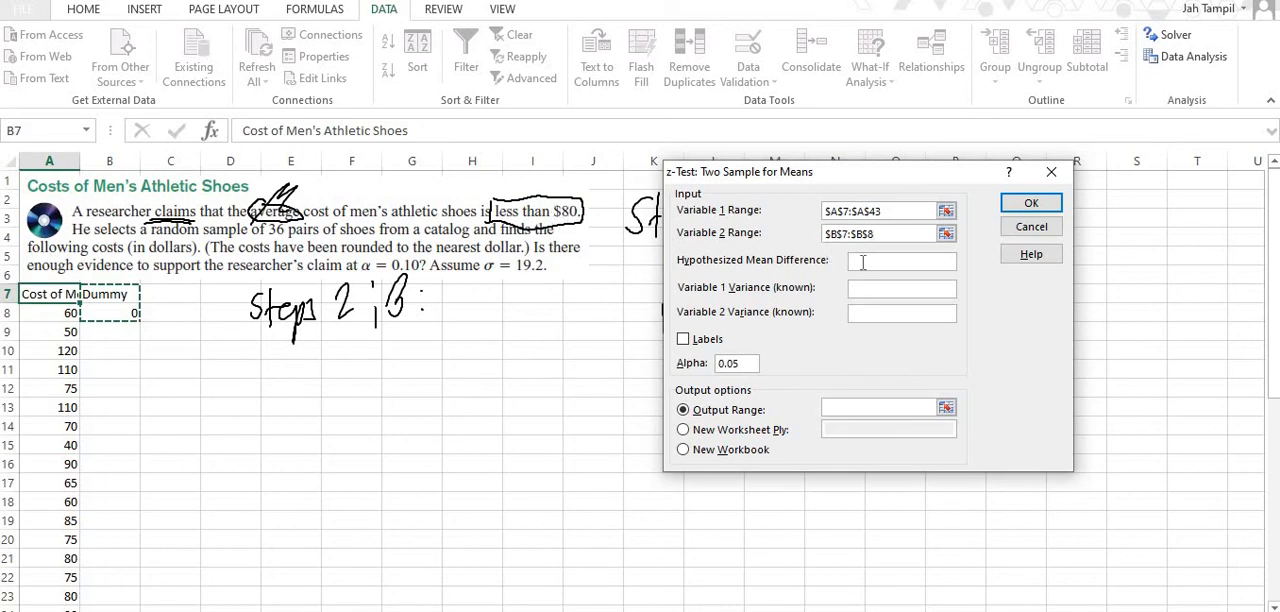
pyautogui.click(866, 262)
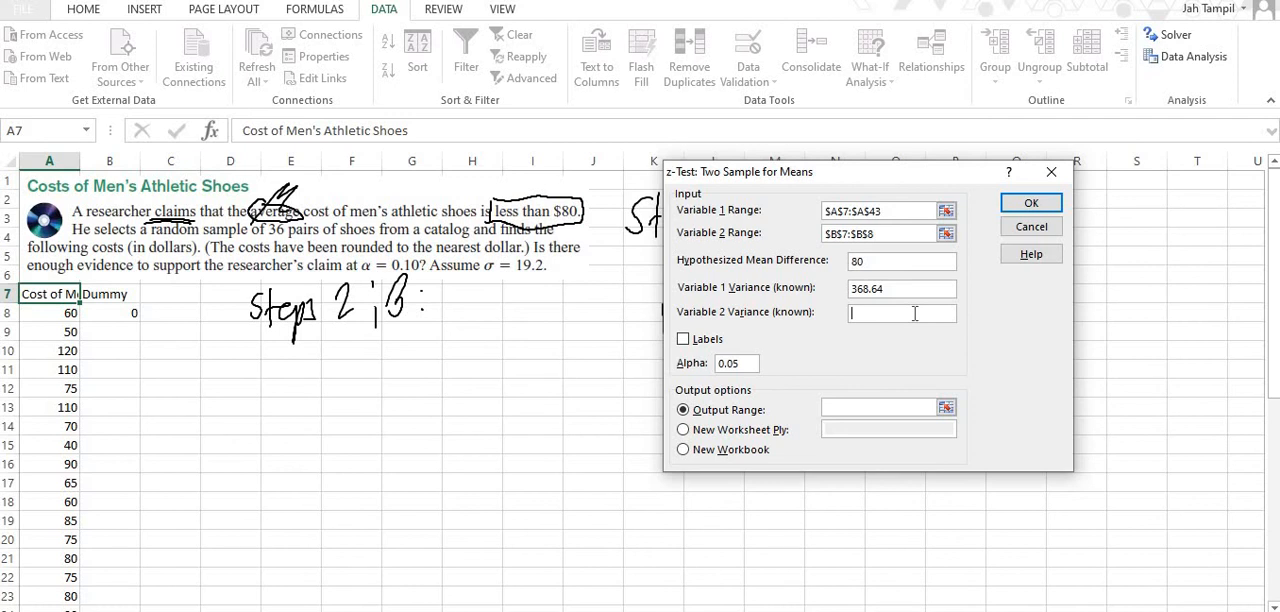
pyautogui.write('0.000001')
# Mark the z-test input ranges as including labels and set alpha to 0.10.
pyautogui.click(688, 341)
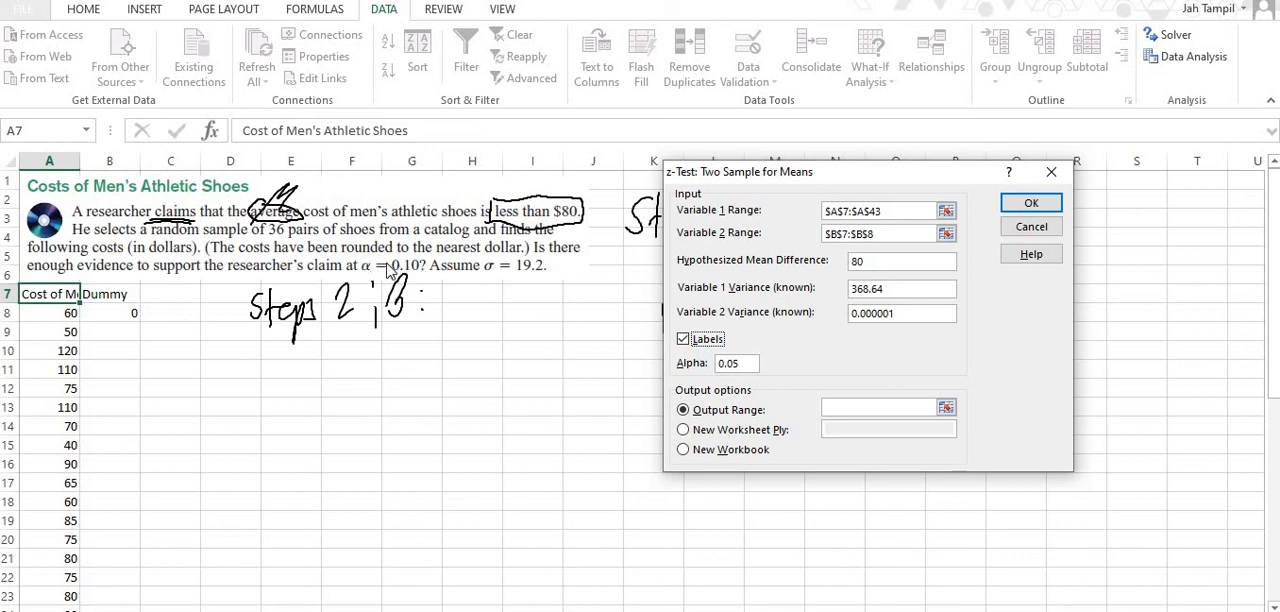
pyautogui.click(722, 367)
pyautogui.doubleClick(722, 366)
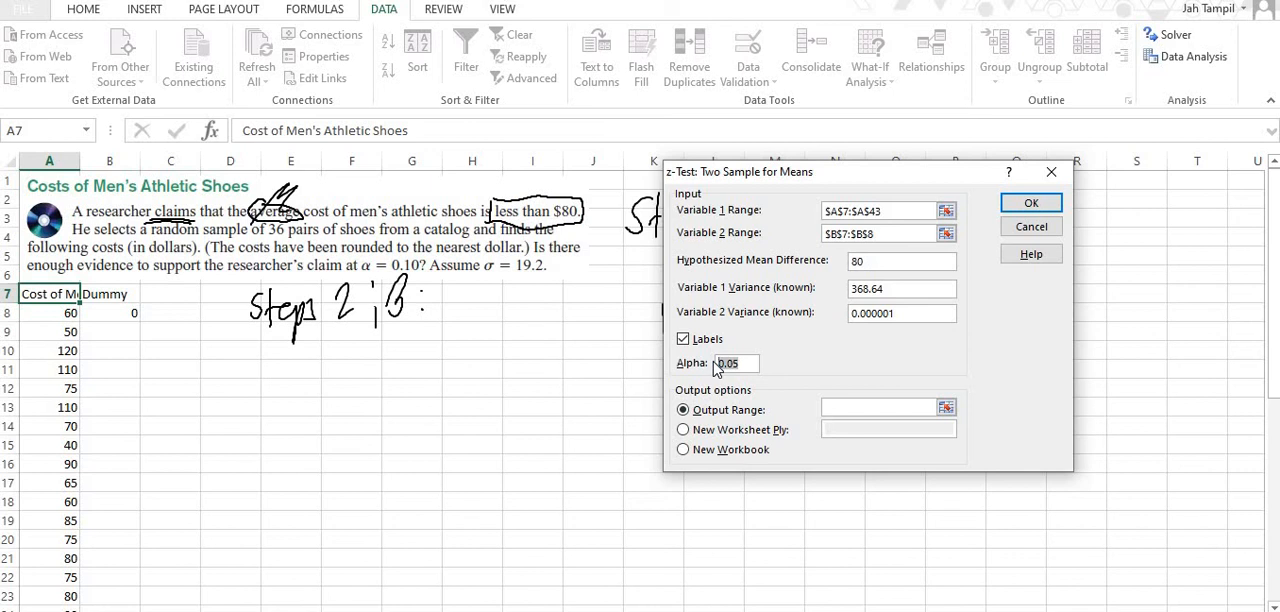
pyautogui.write('0.10')
# Set the output range to cell E10, run the z-test, and deselect the results table.
pyautogui.click(945, 408)
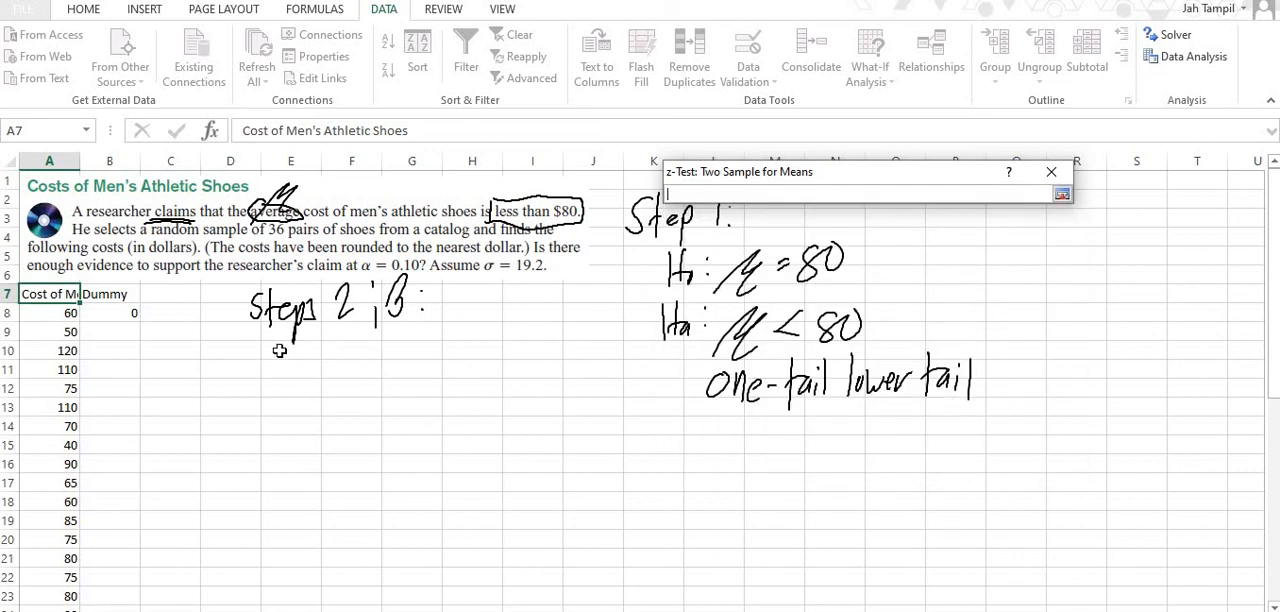
pyautogui.click(279, 351)
pyautogui.click(1062, 194)
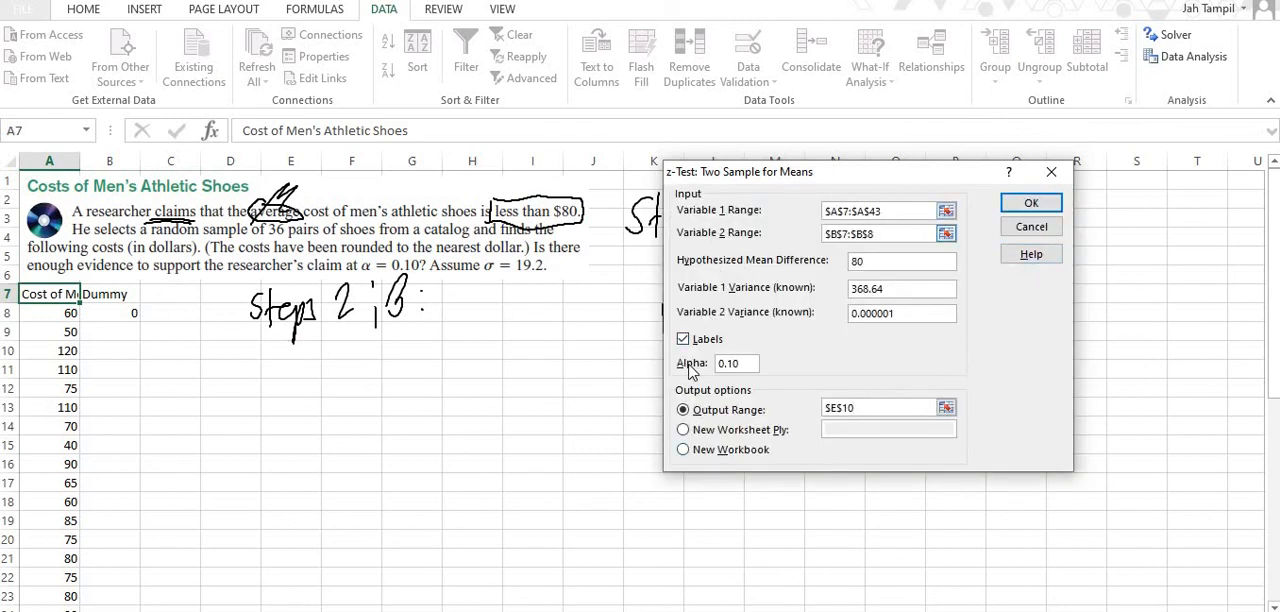
pyautogui.click(1027, 205)
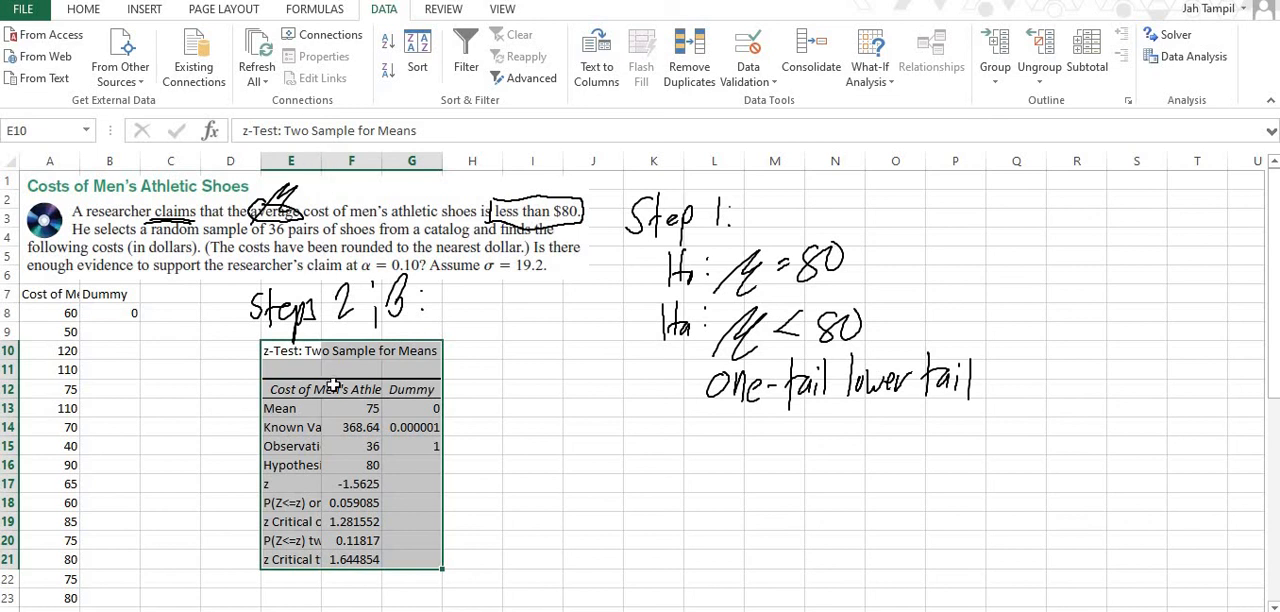
pyautogui.click(438, 325)
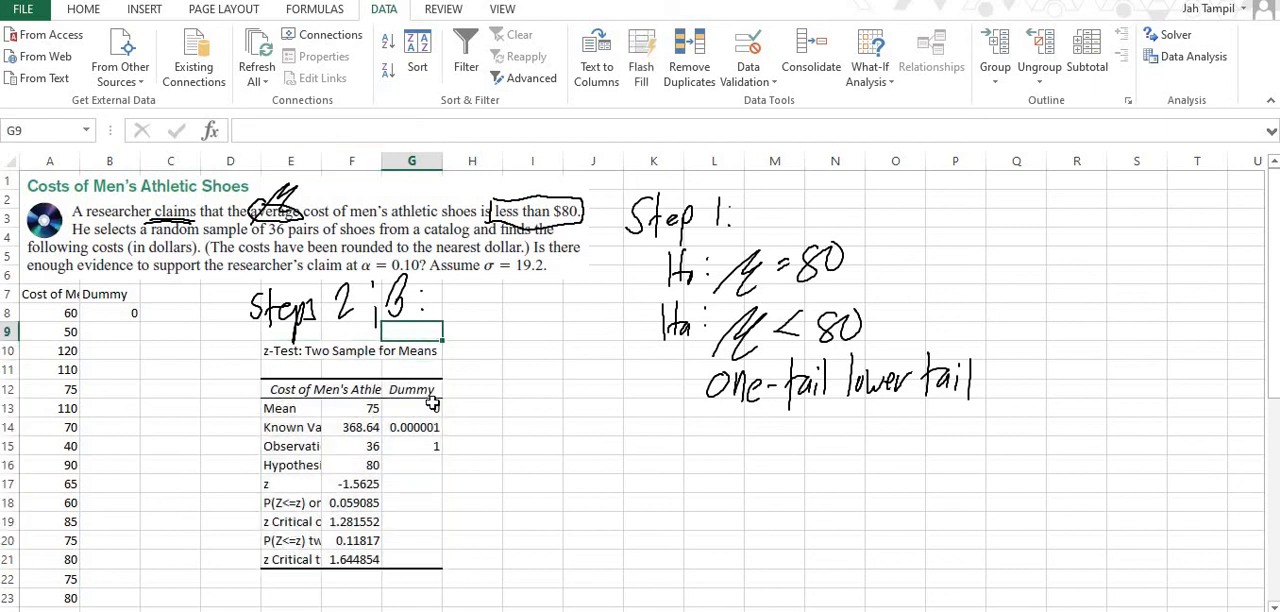